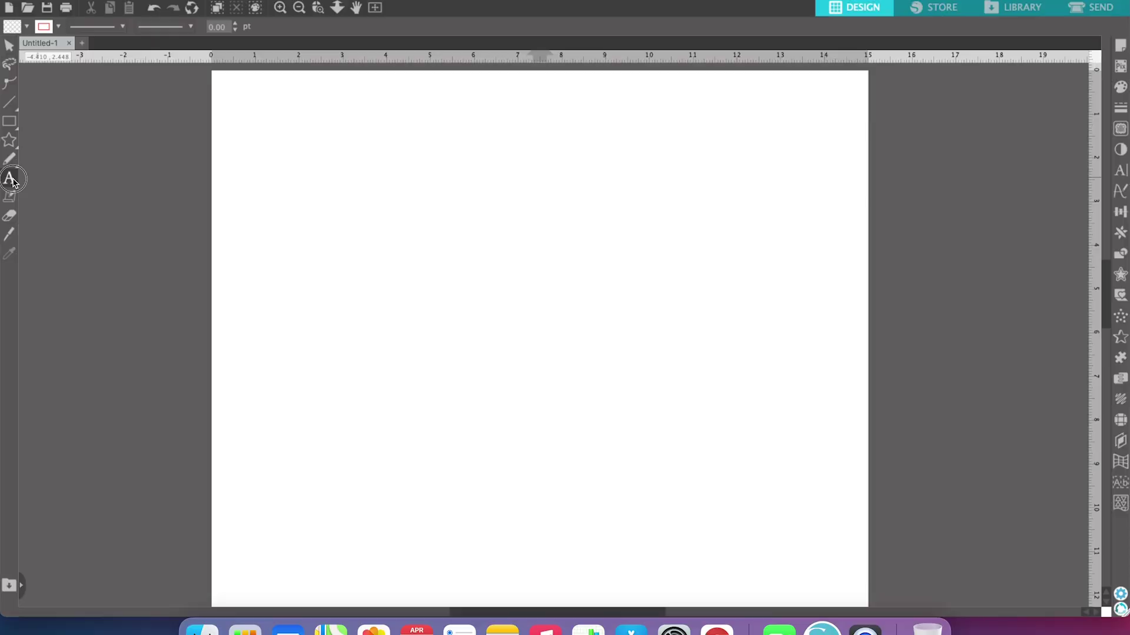
# Add a text box containing the letter E to the page
pyautogui.click(10, 177)
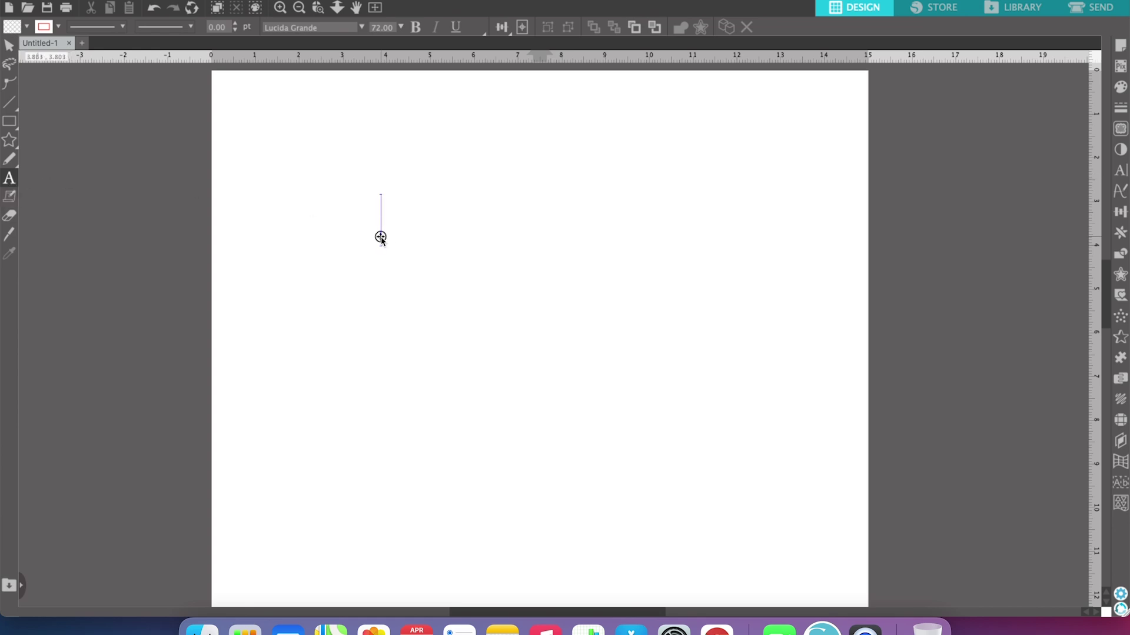
pyautogui.press('Escape')
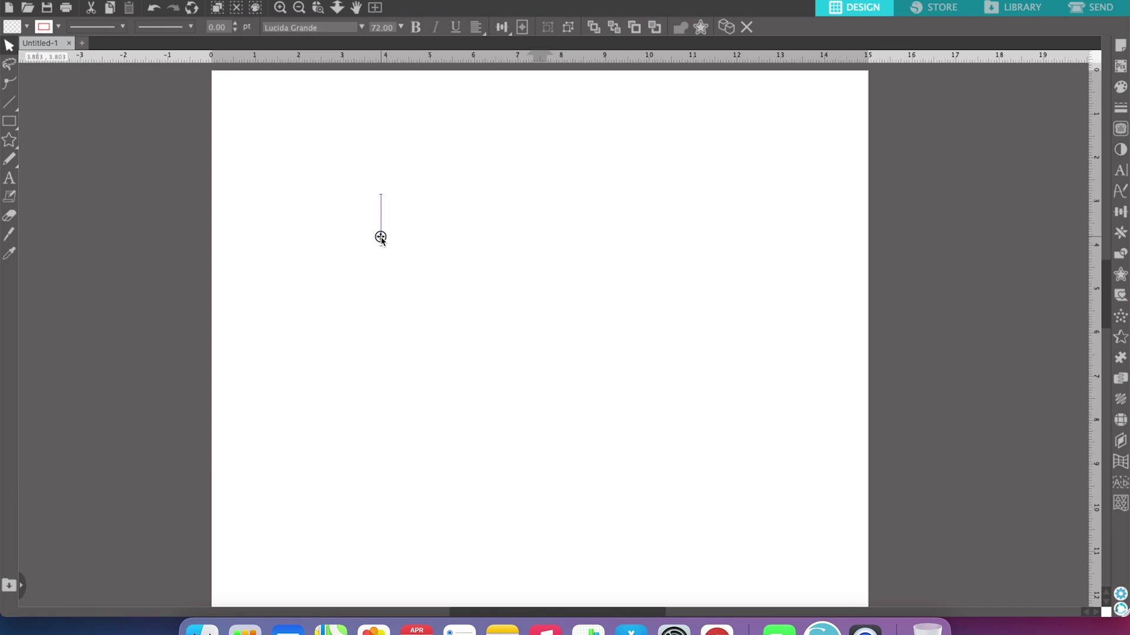
pyautogui.write('E')
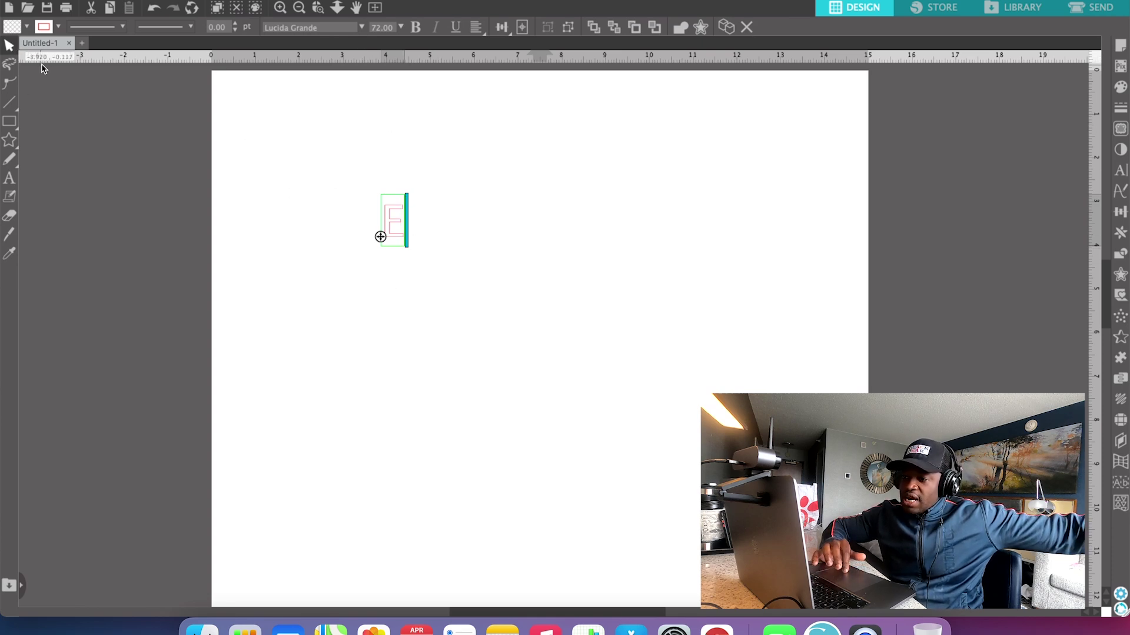
pyautogui.click(408, 231)
pyautogui.click(397, 231)
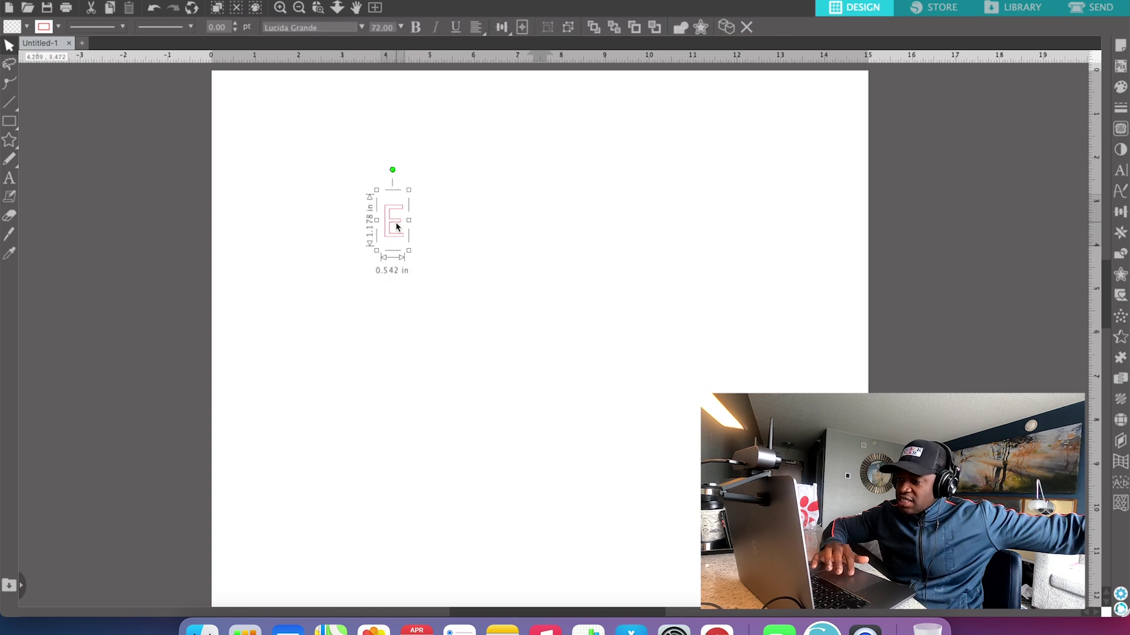
# Fill the E black and enlarge it to about 2.69 by 5.85 inches
pyautogui.click(1122, 89)
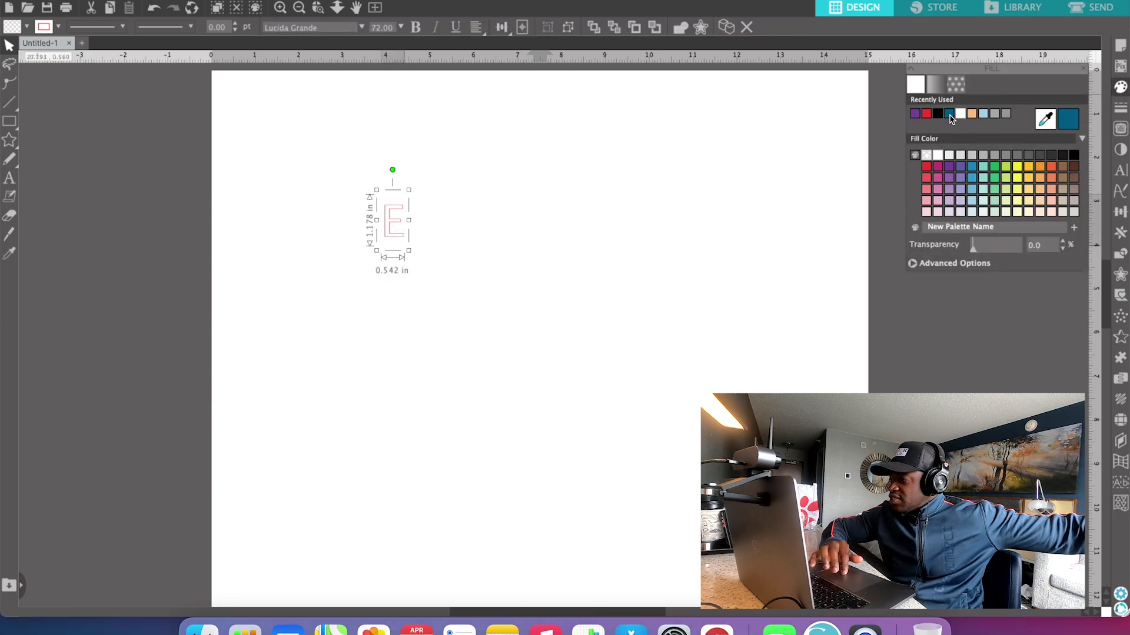
pyautogui.click(939, 114)
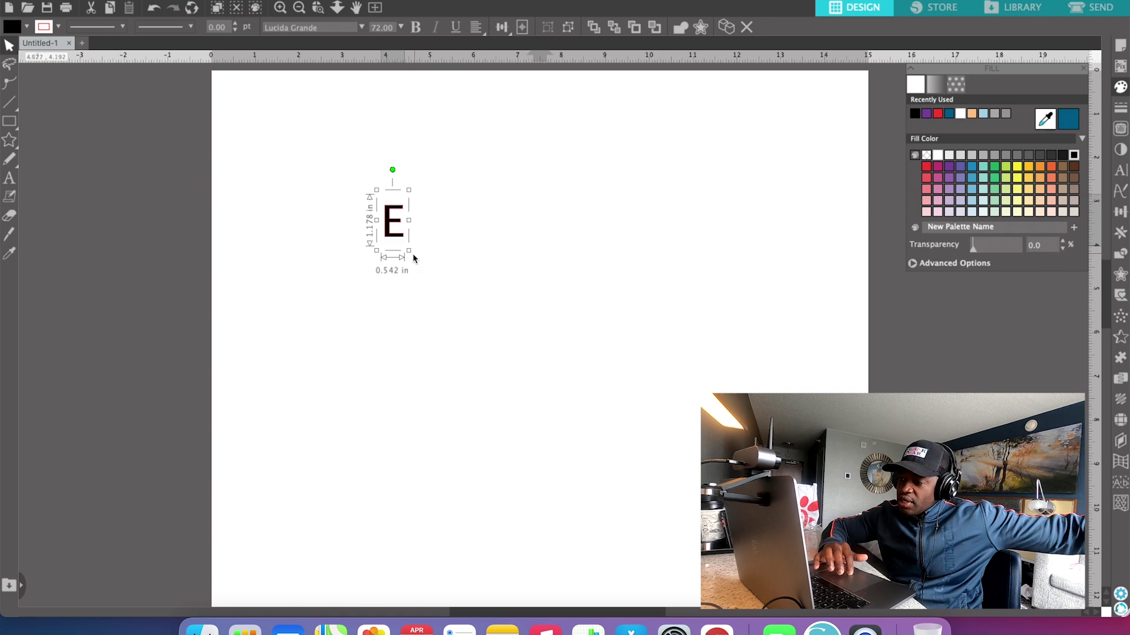
pyautogui.moveTo(410, 254); pyautogui.dragTo(572, 339)
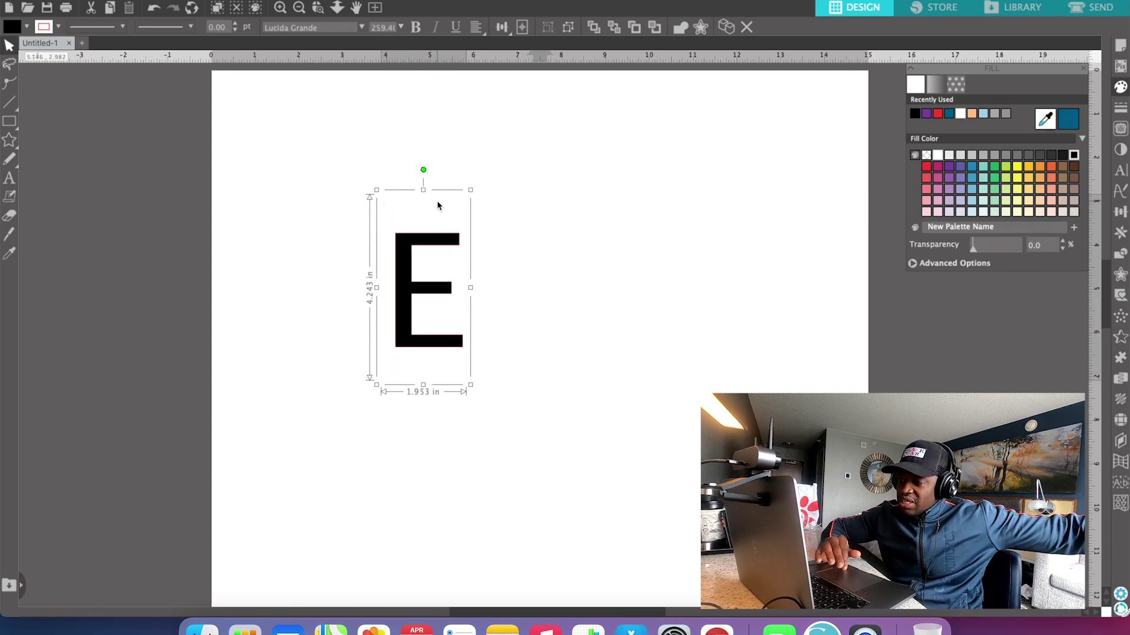
pyautogui.moveTo(377, 191); pyautogui.dragTo(312, 140)
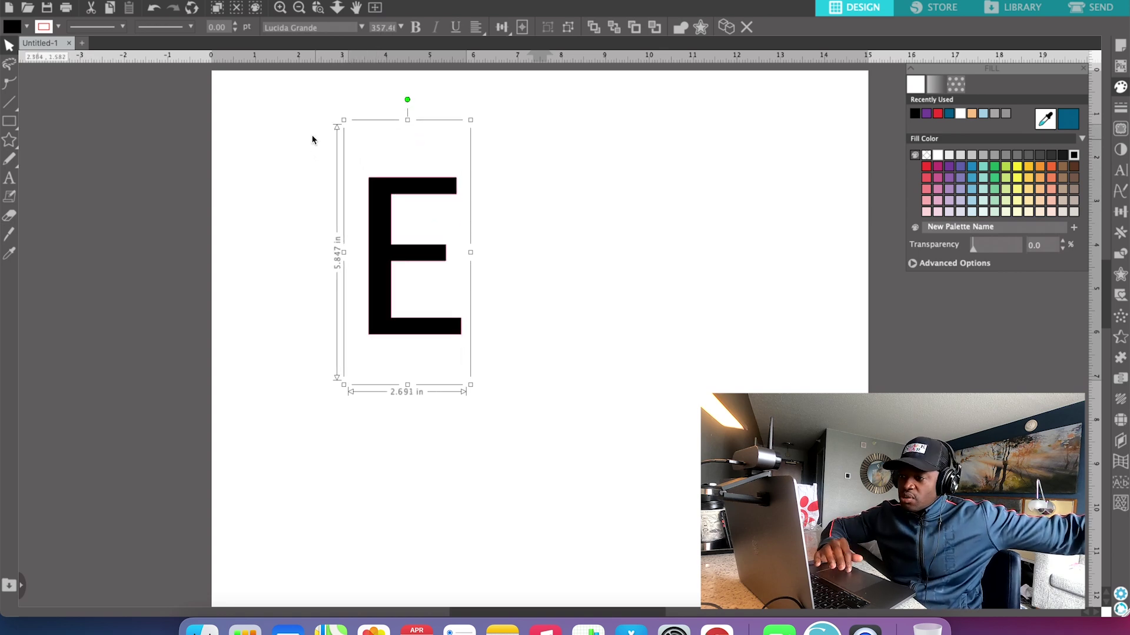
# Change the E's font to Impact
pyautogui.click(361, 28)
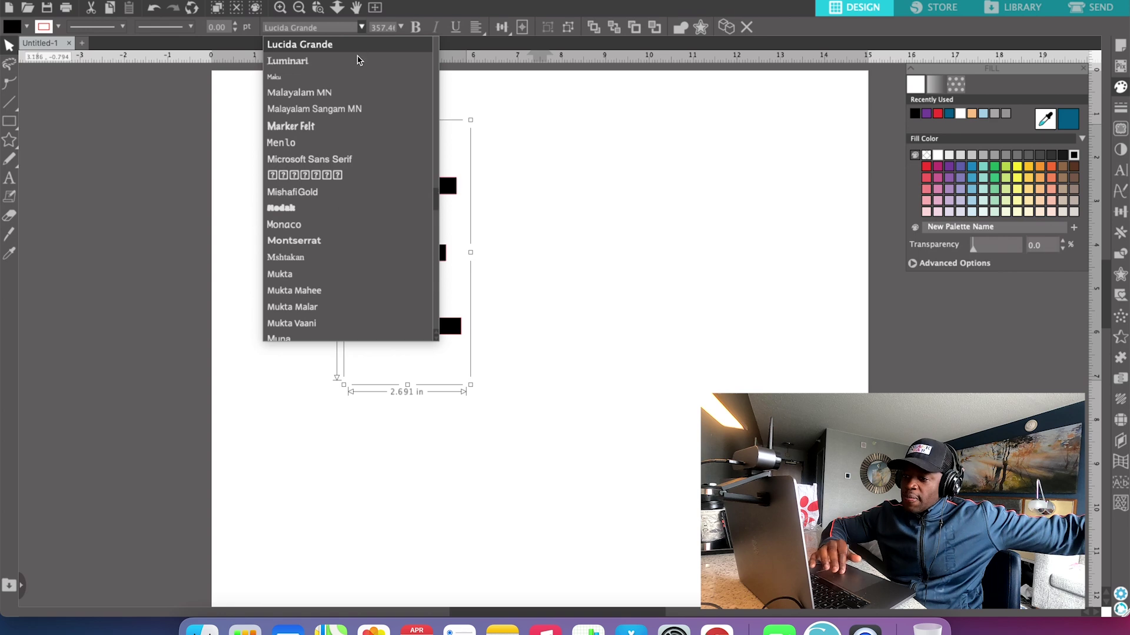
pyautogui.click(343, 30)
pyautogui.write('m')
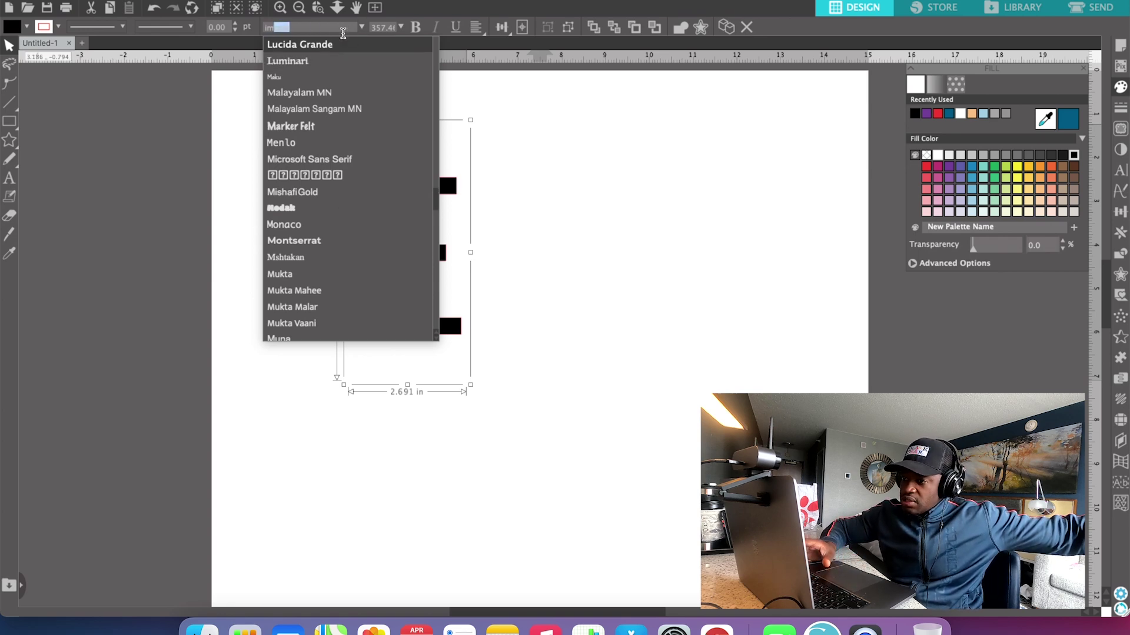
pyautogui.write('pact')
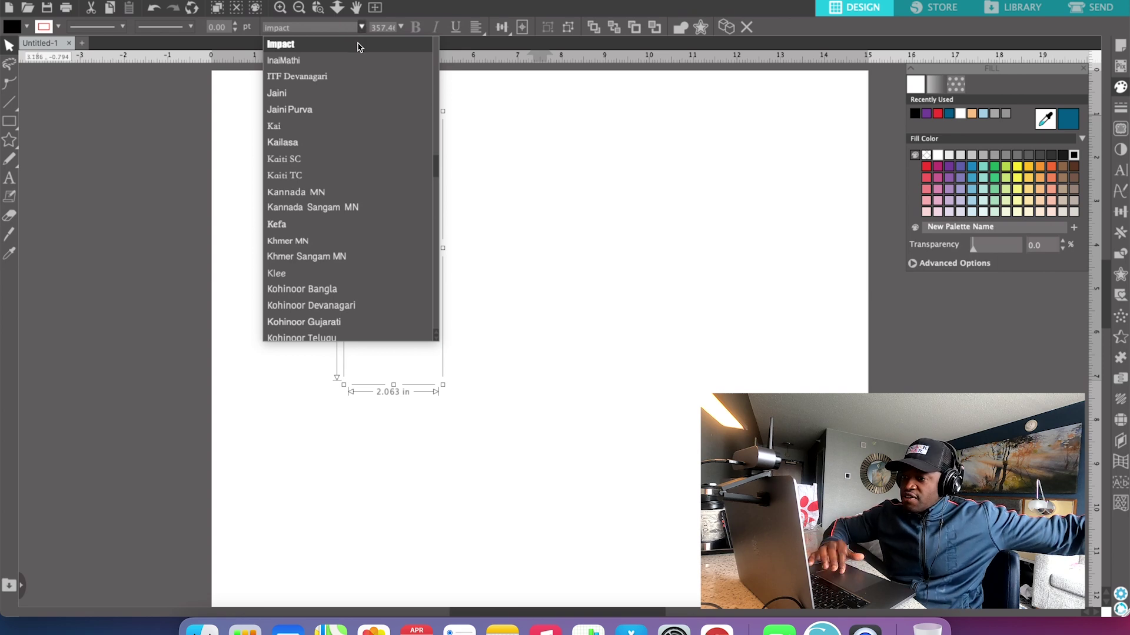
pyautogui.click(486, 131)
# Scale the E up to about 2.94 by 8.64 inches
pyautogui.click(426, 194)
pyautogui.moveTo(444, 386); pyautogui.dragTo(587, 461)
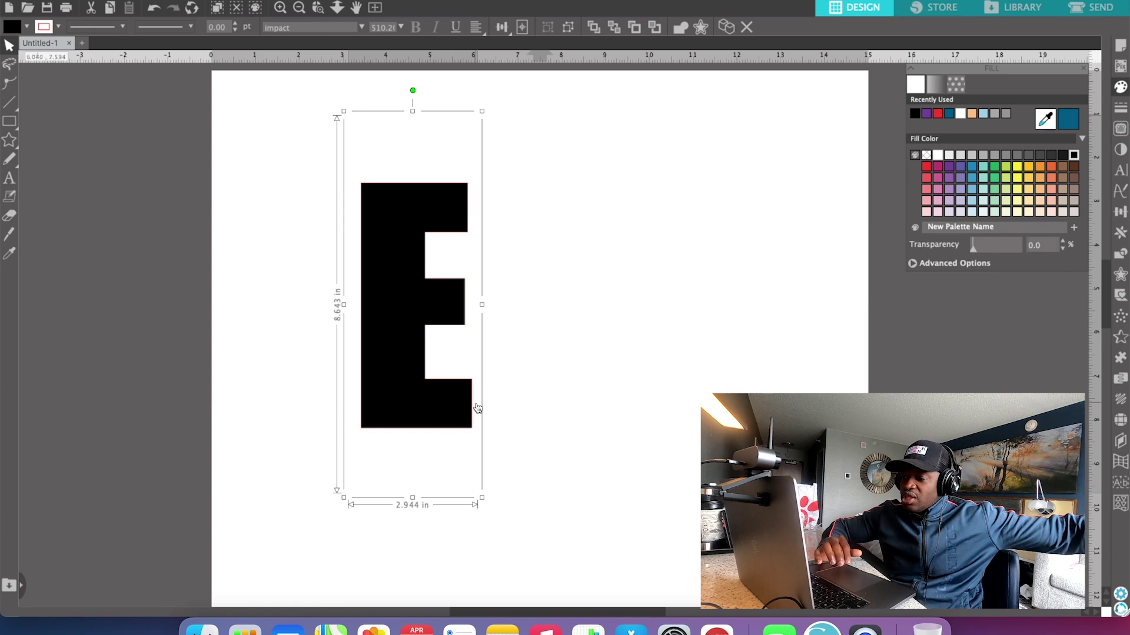
pyautogui.click(554, 358)
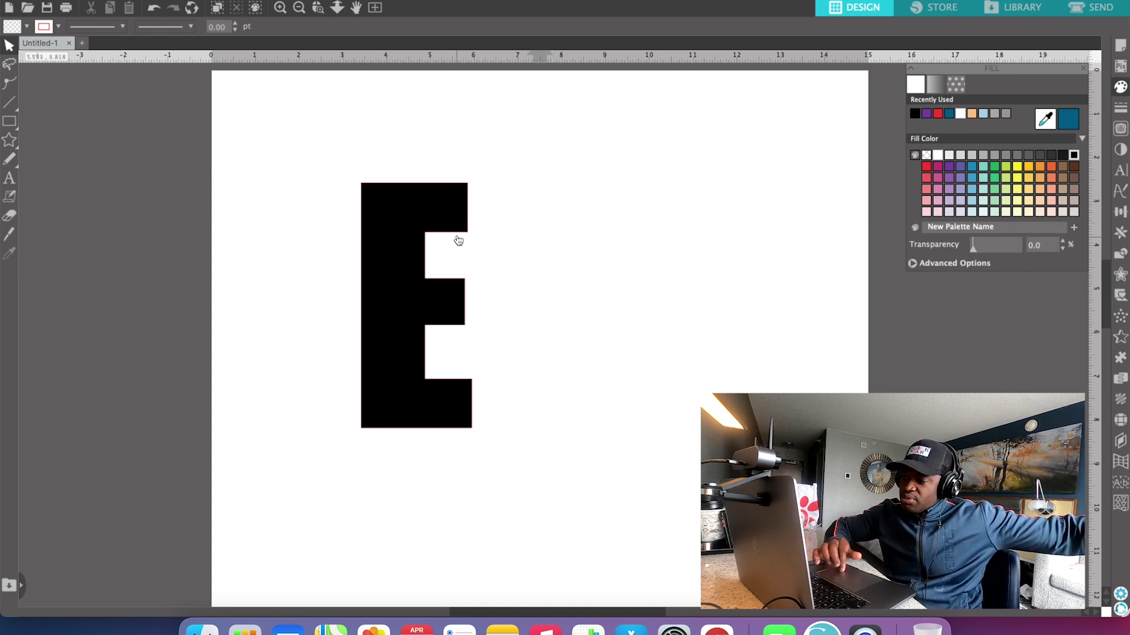
# Shift the E up-left and convert it into a compound path
pyautogui.moveTo(416, 220); pyautogui.dragTo(359, 170)
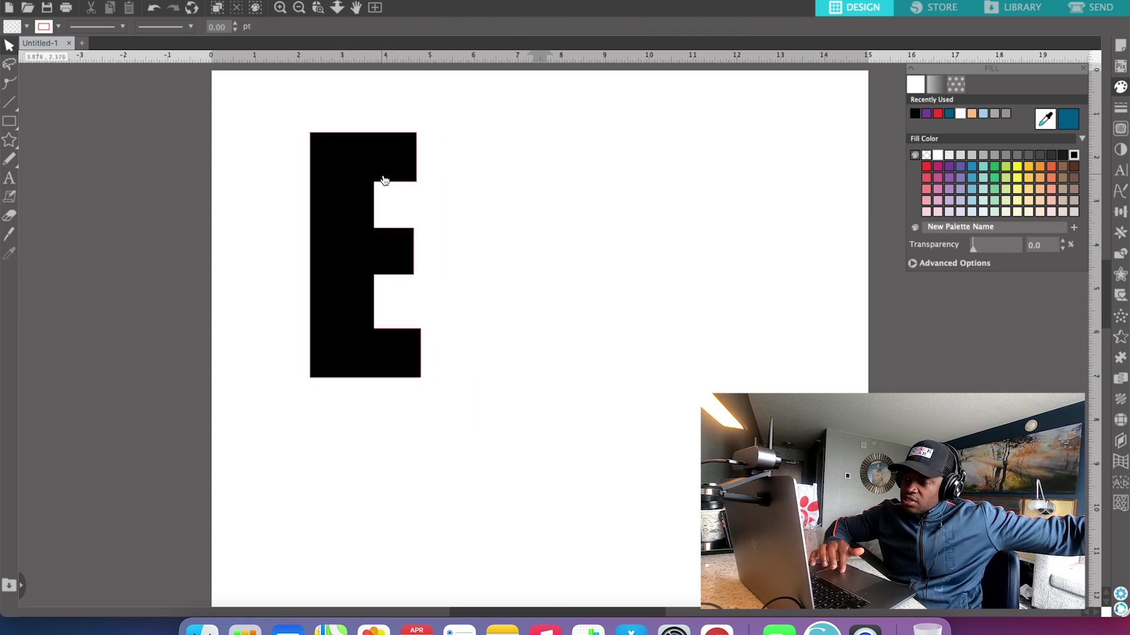
pyautogui.rightClick(385, 180)
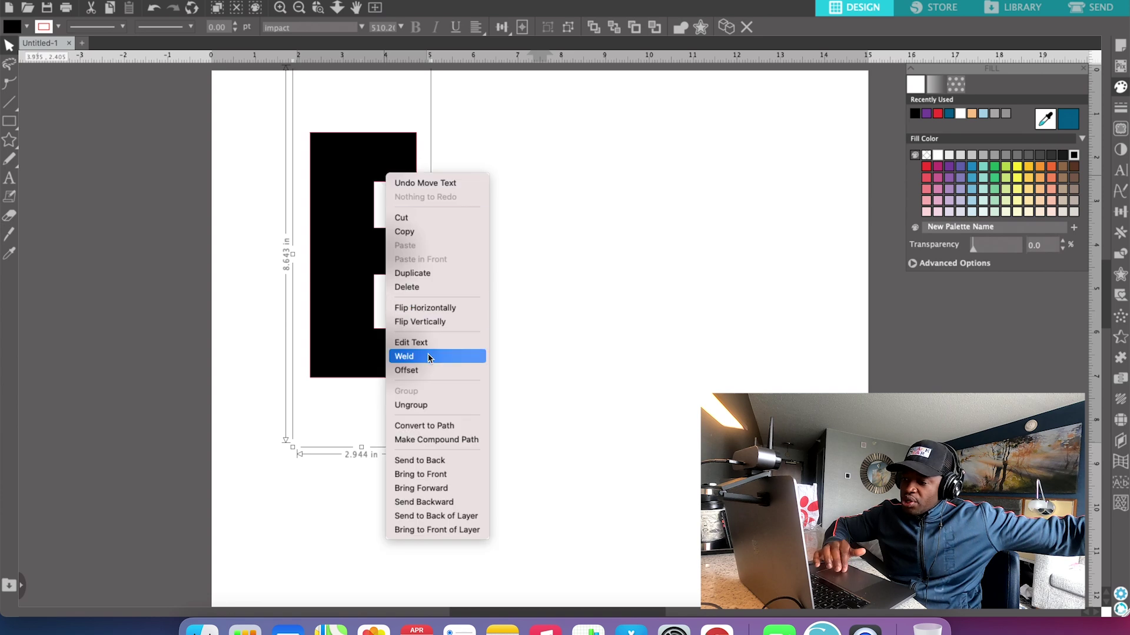
pyautogui.click(462, 443)
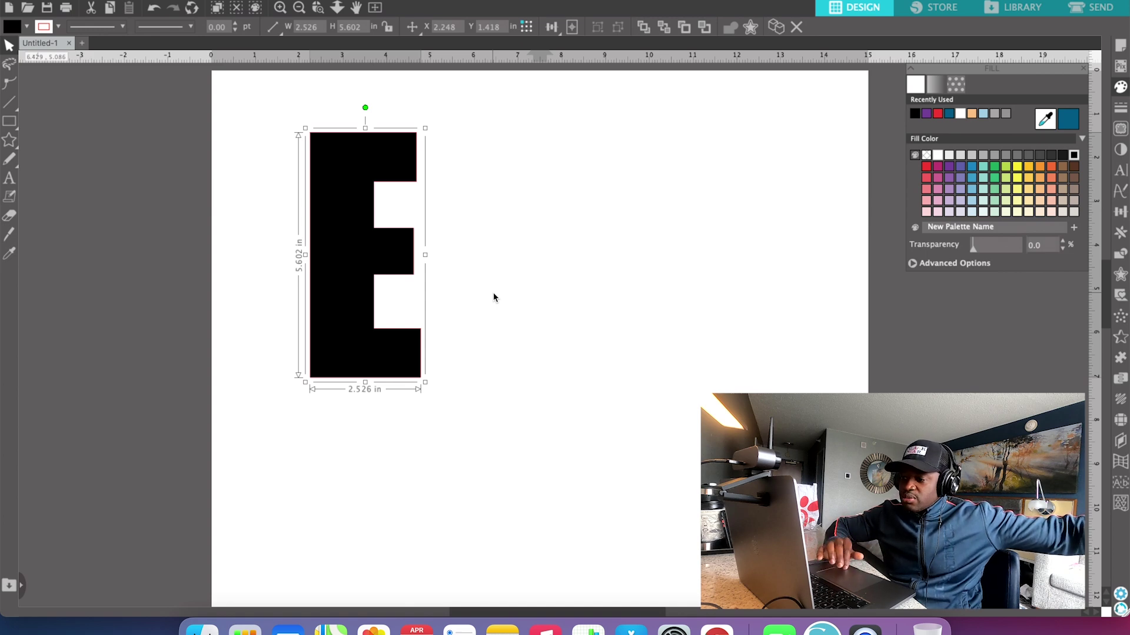
# Enter point editing on the E, undo a slanted corner pull, and test-select right-side points
pyautogui.doubleClick(415, 257)
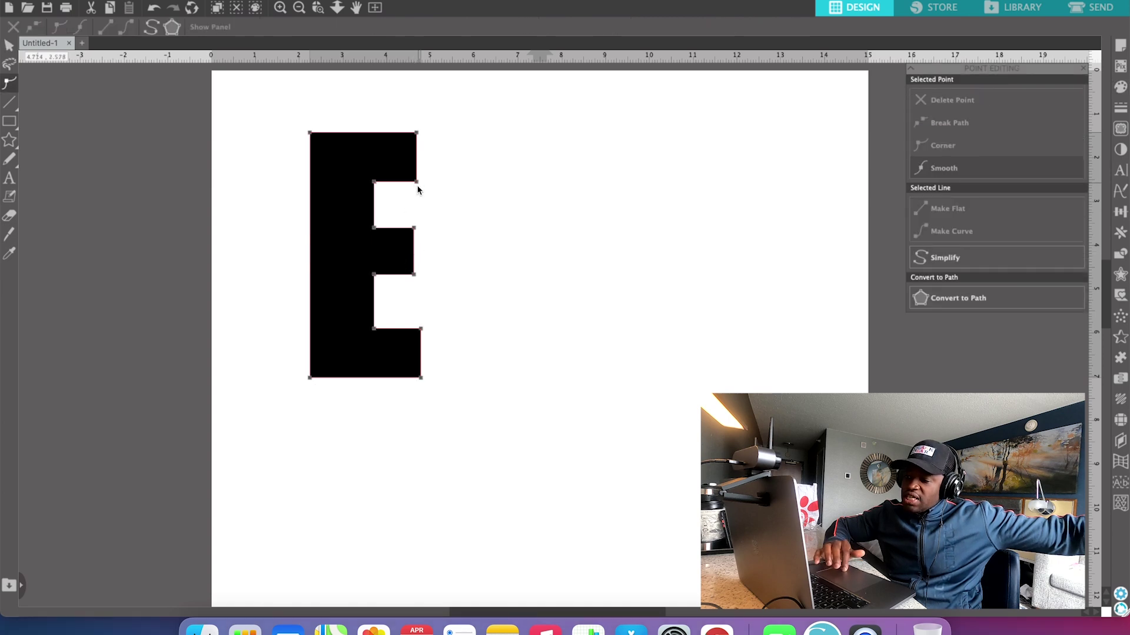
pyautogui.moveTo(423, 383); pyautogui.dragTo(468, 493)
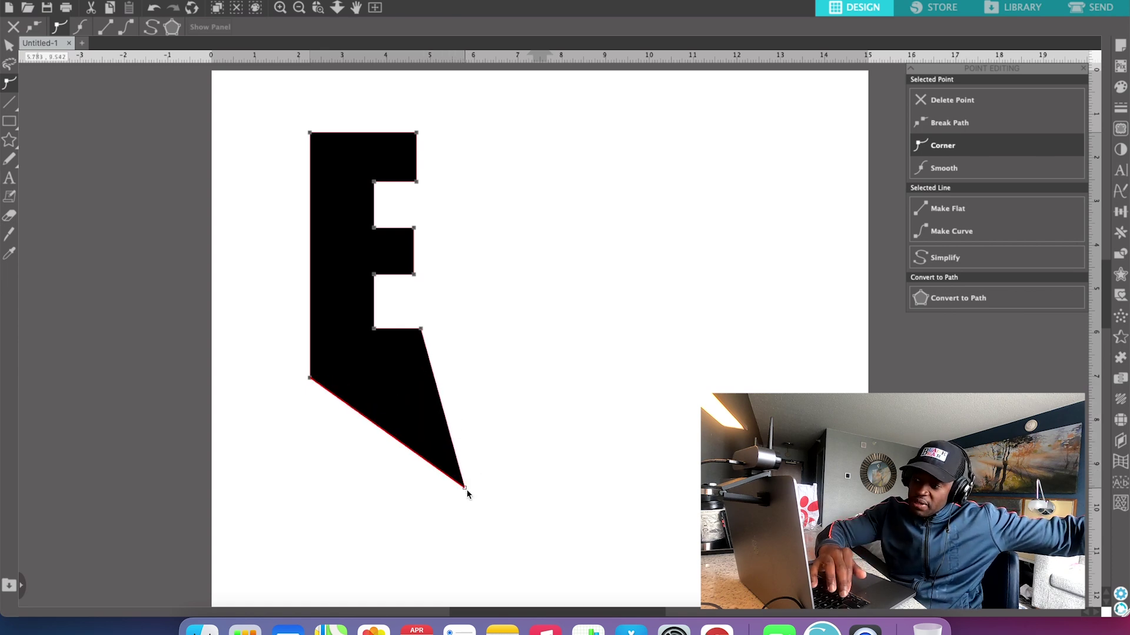
pyautogui.press('super+z')
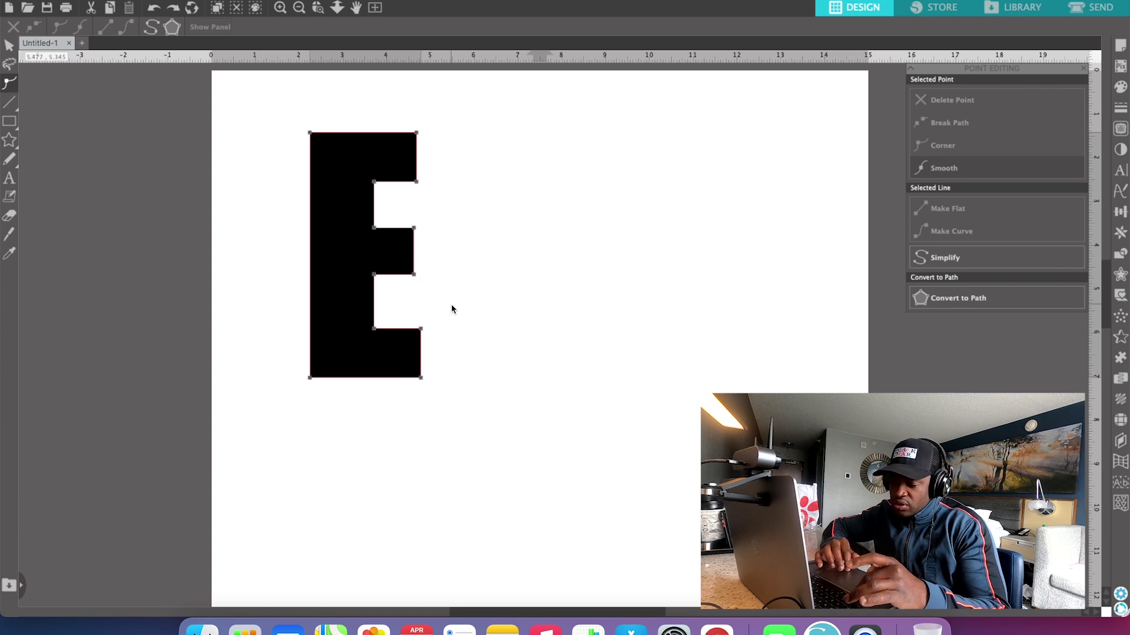
pyautogui.click(417, 133)
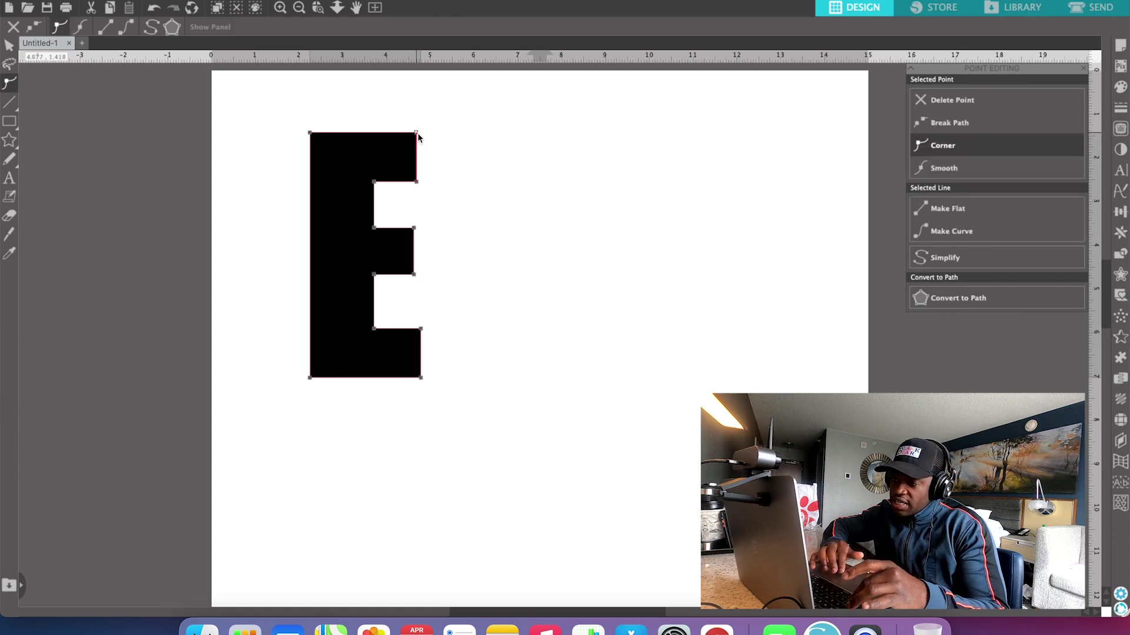
pyautogui.click(418, 182)
pyautogui.click(415, 229)
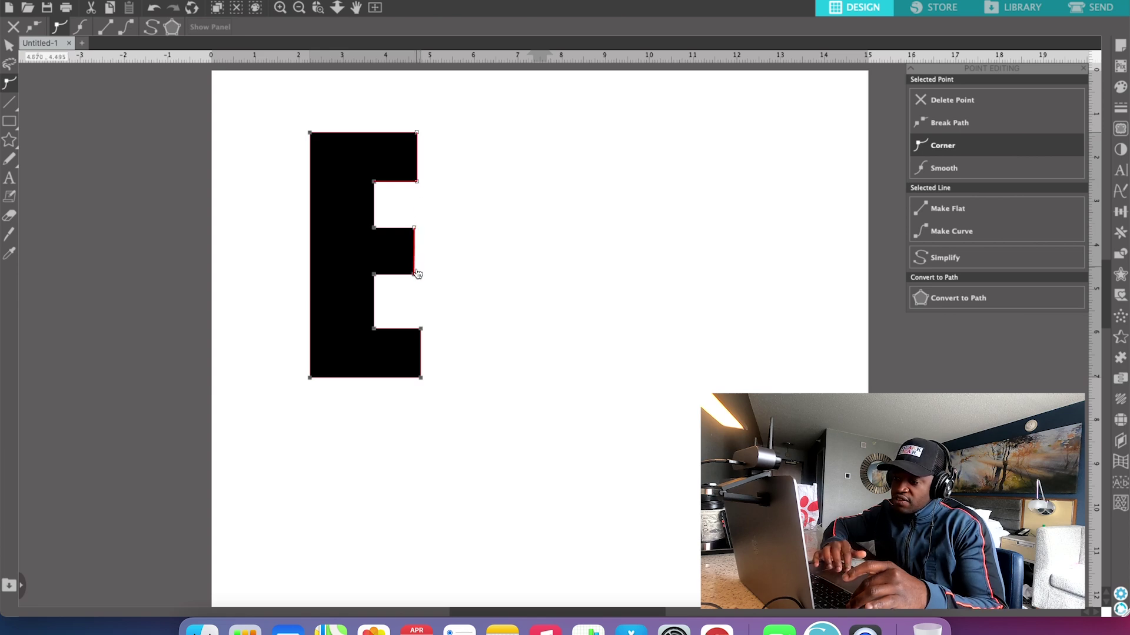
pyautogui.click(423, 328)
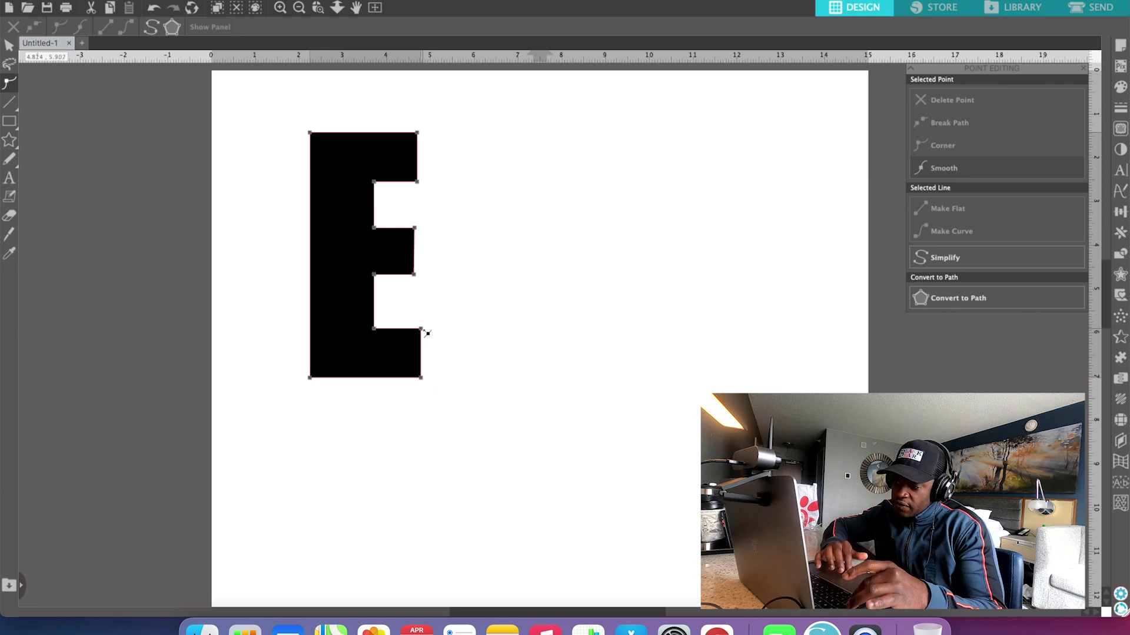
# Select the six right-side points of the E's arms and stretch them rightward
pyautogui.click(418, 134)
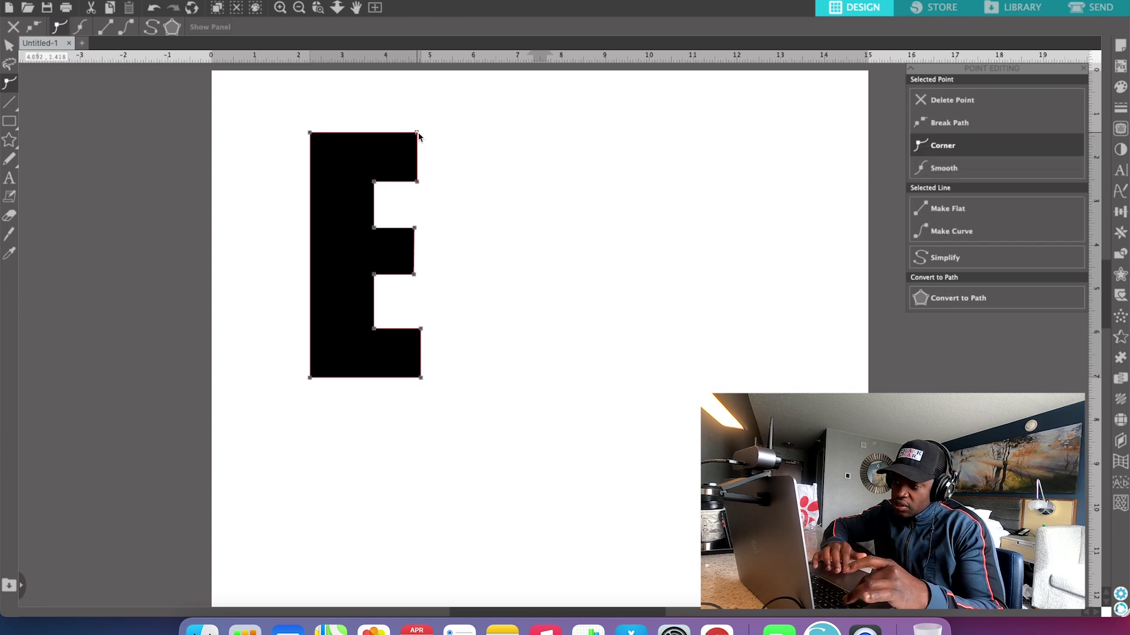
pyautogui.click(418, 181)
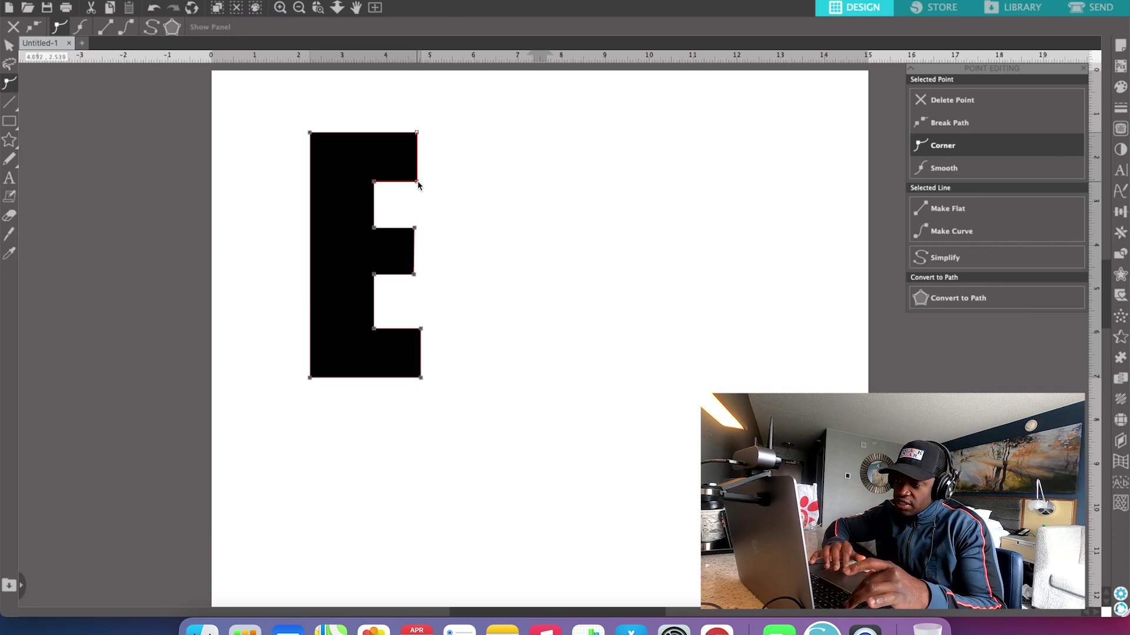
pyautogui.click(415, 230)
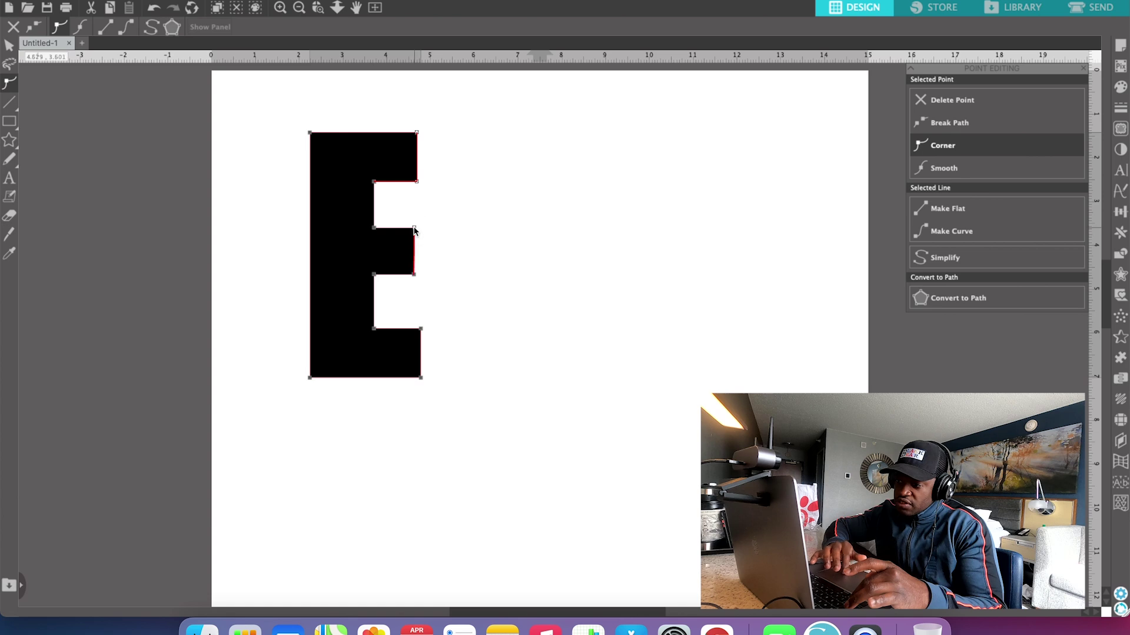
pyautogui.click(415, 275)
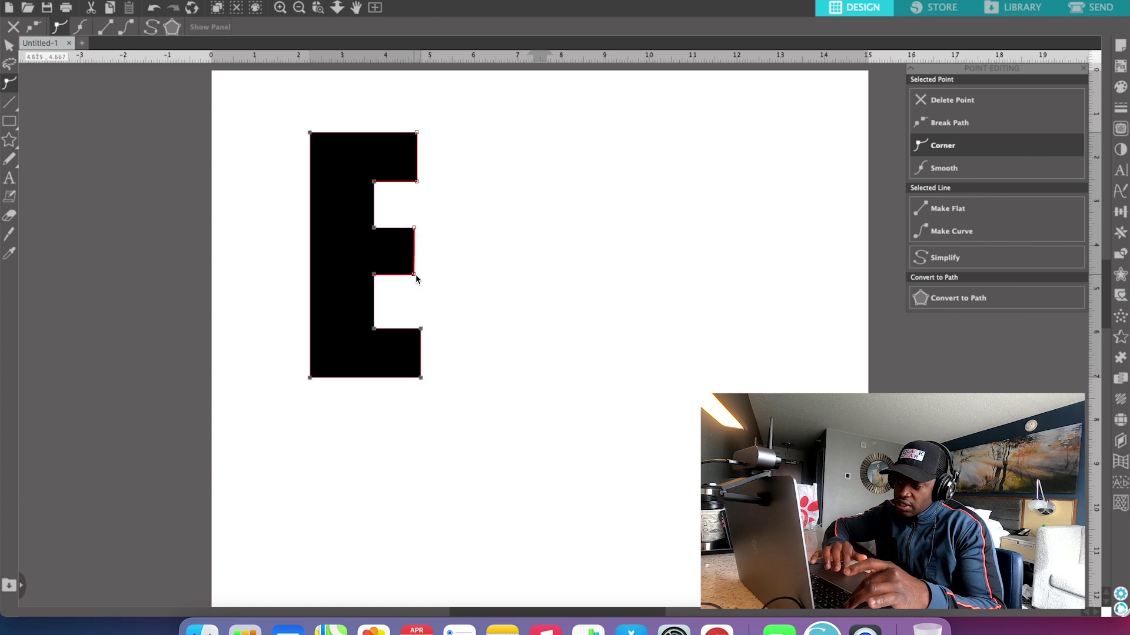
pyautogui.click(422, 329)
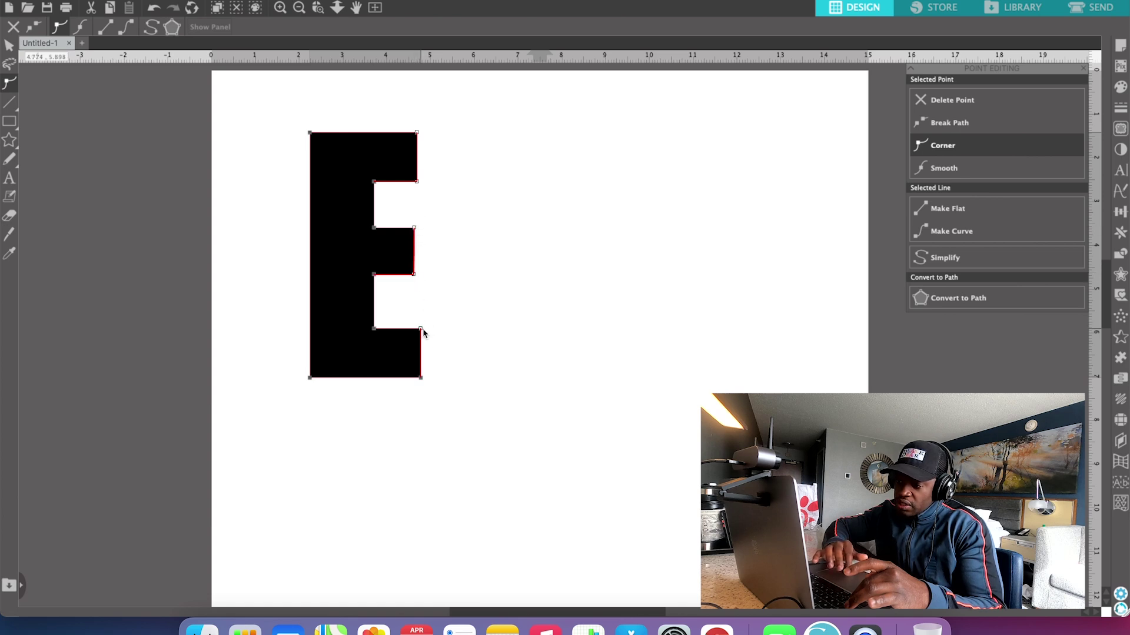
pyautogui.click(422, 378)
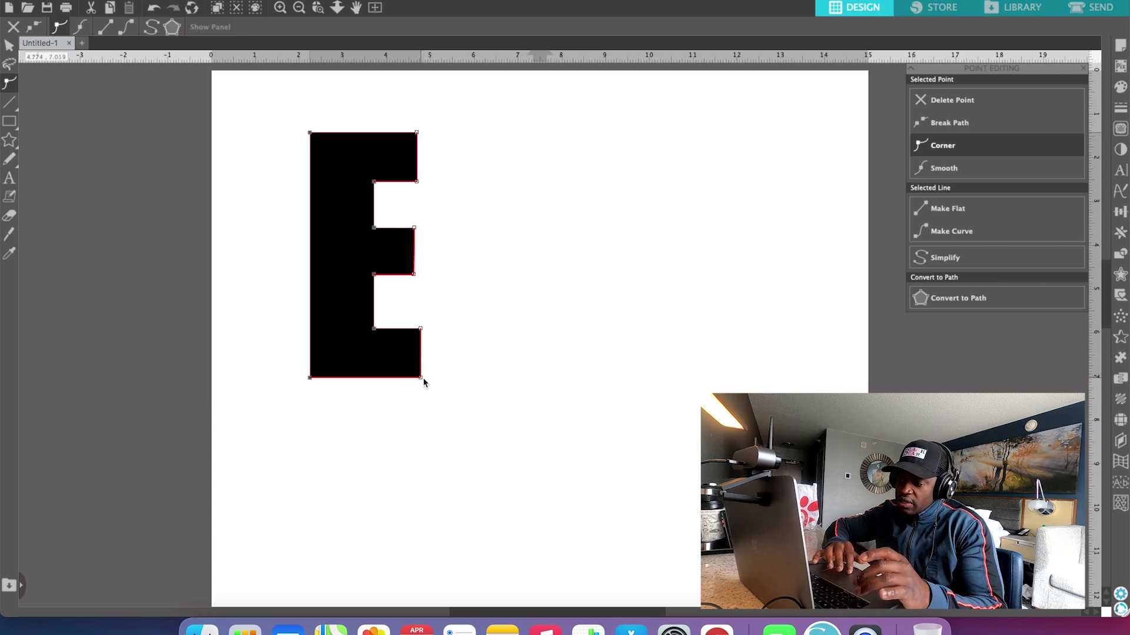
pyautogui.moveTo(422, 378); pyautogui.dragTo(476, 382)
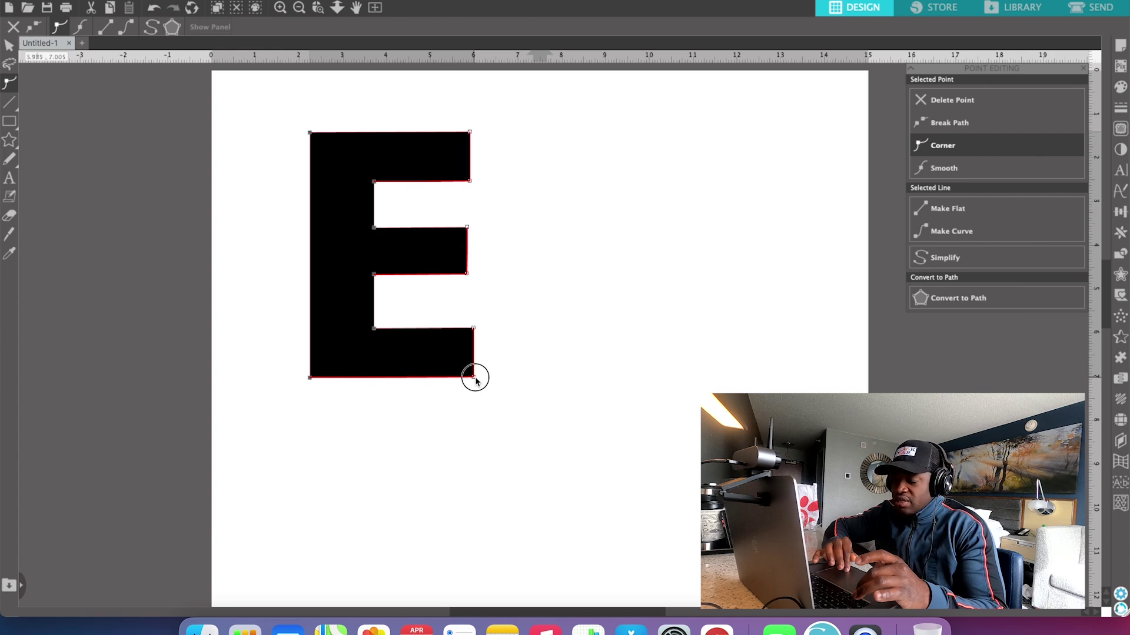
pyautogui.moveTo(475, 381); pyautogui.dragTo(476, 381)
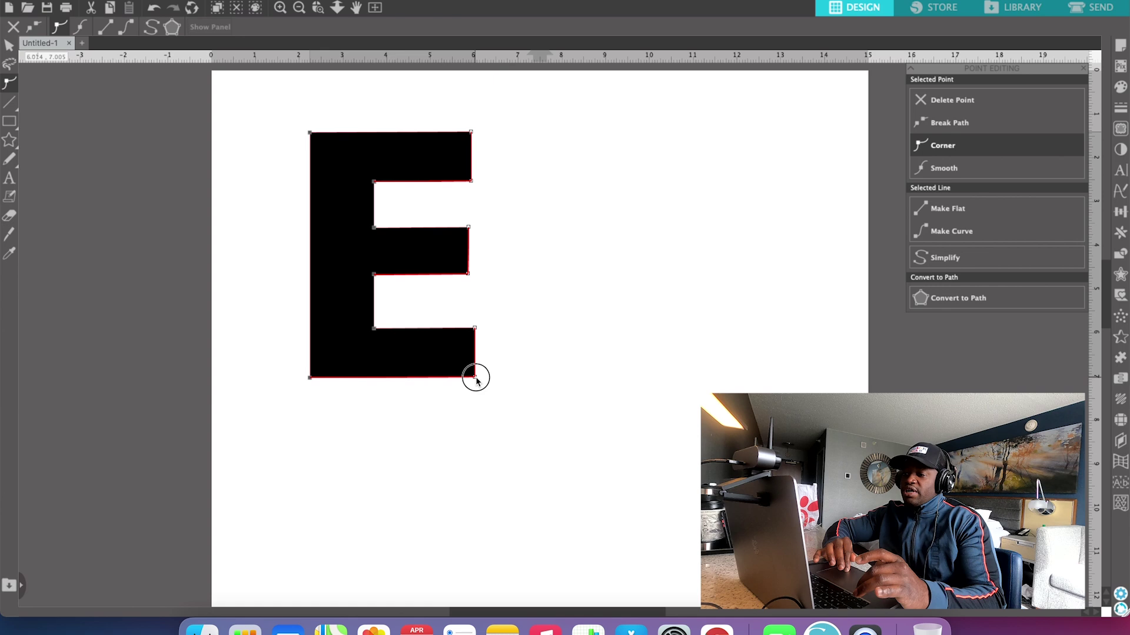
pyautogui.click(527, 347)
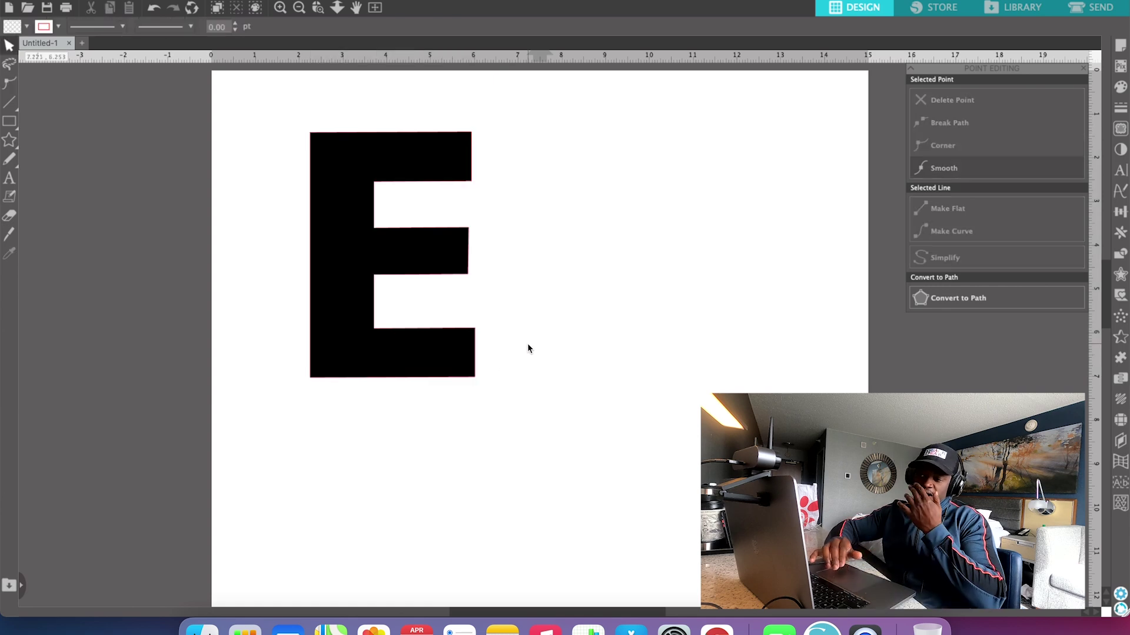
# Drag the E's left-edge points outward to thicken the stem
pyautogui.click(416, 231)
pyautogui.doubleClick(375, 230)
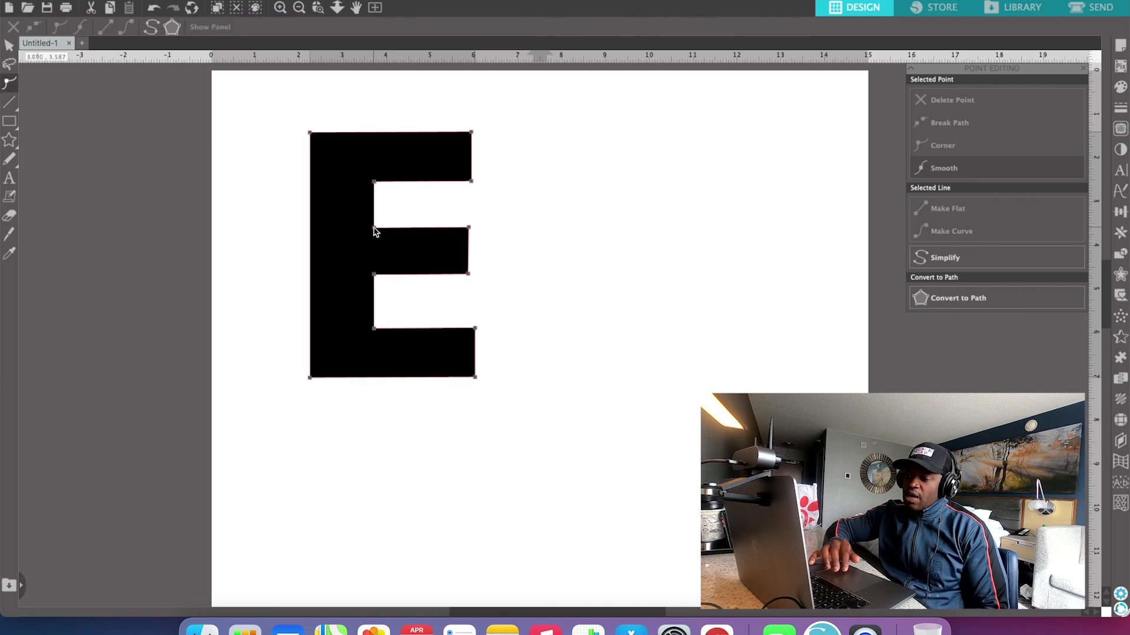
pyautogui.click(310, 132)
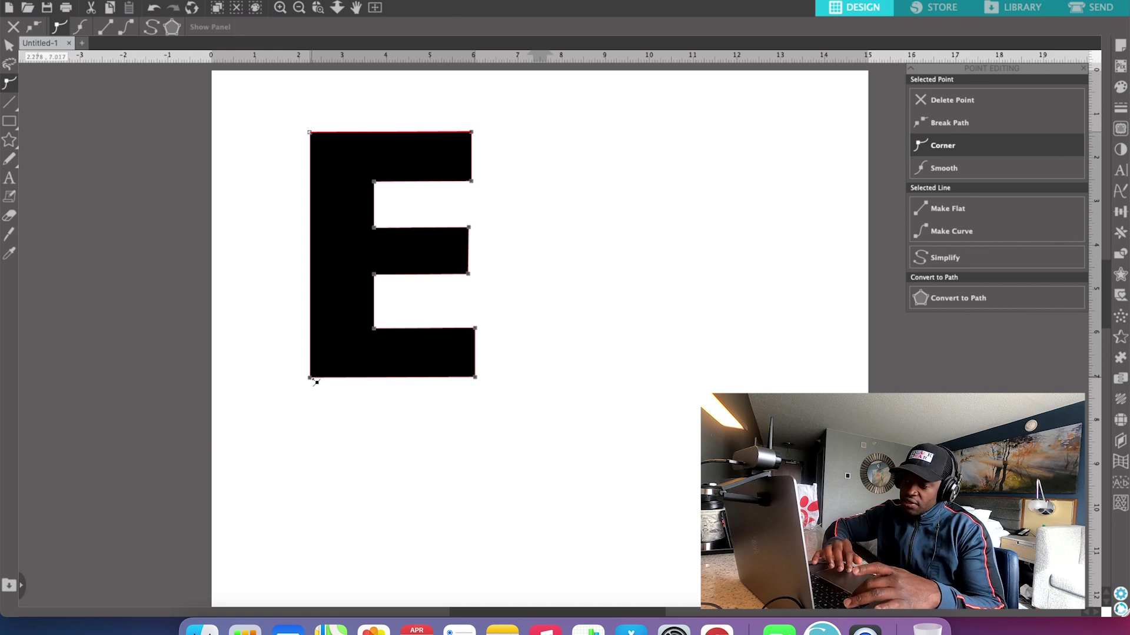
pyautogui.moveTo(310, 378); pyautogui.dragTo(273, 382)
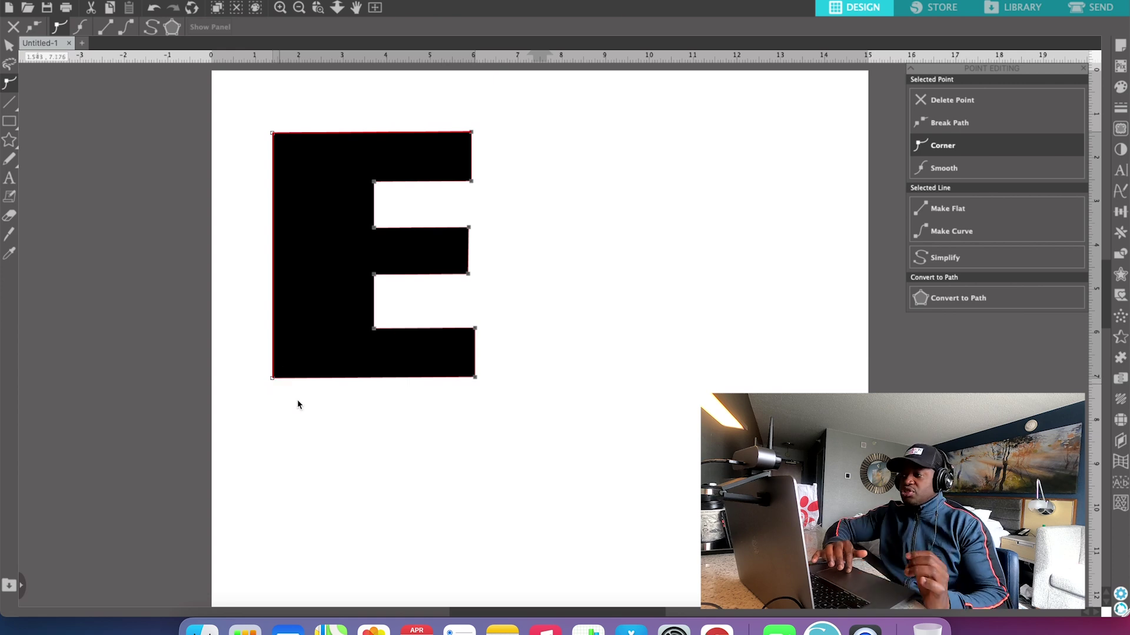
pyautogui.click(315, 409)
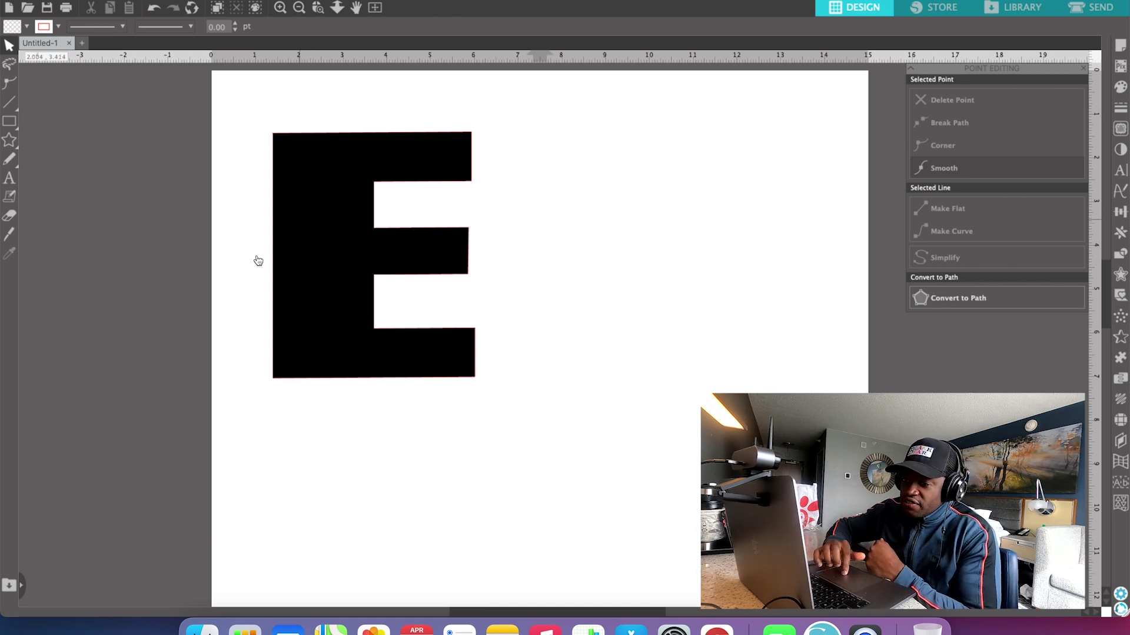
# Type ALLAN in a new text box to the right of the E
pyautogui.click(9, 179)
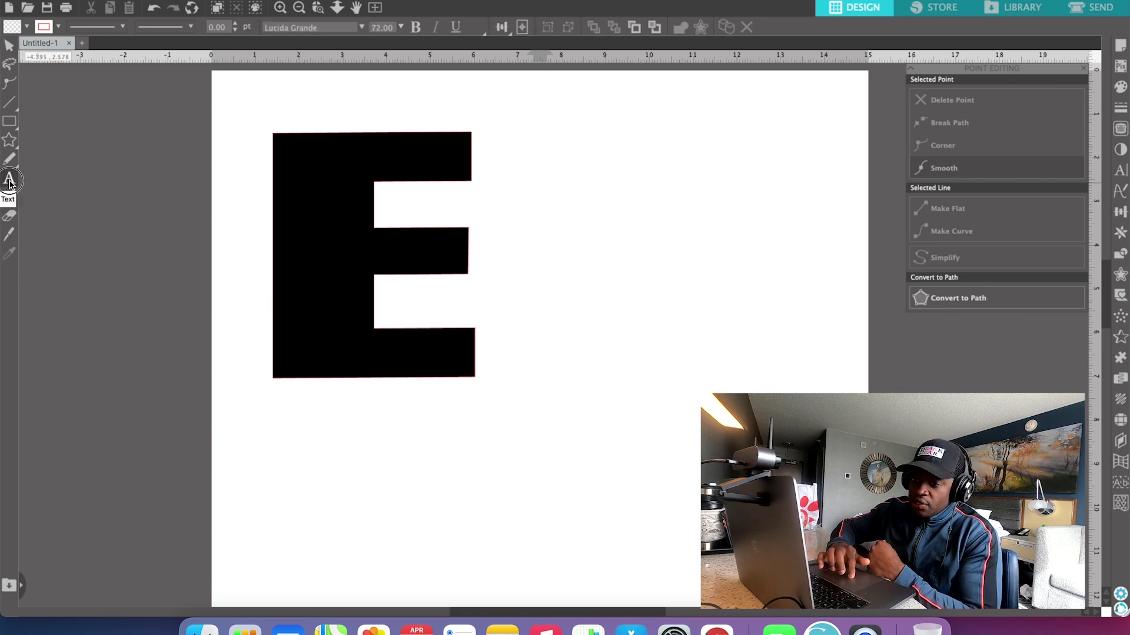
pyautogui.click(595, 349)
pyautogui.press('Escape')
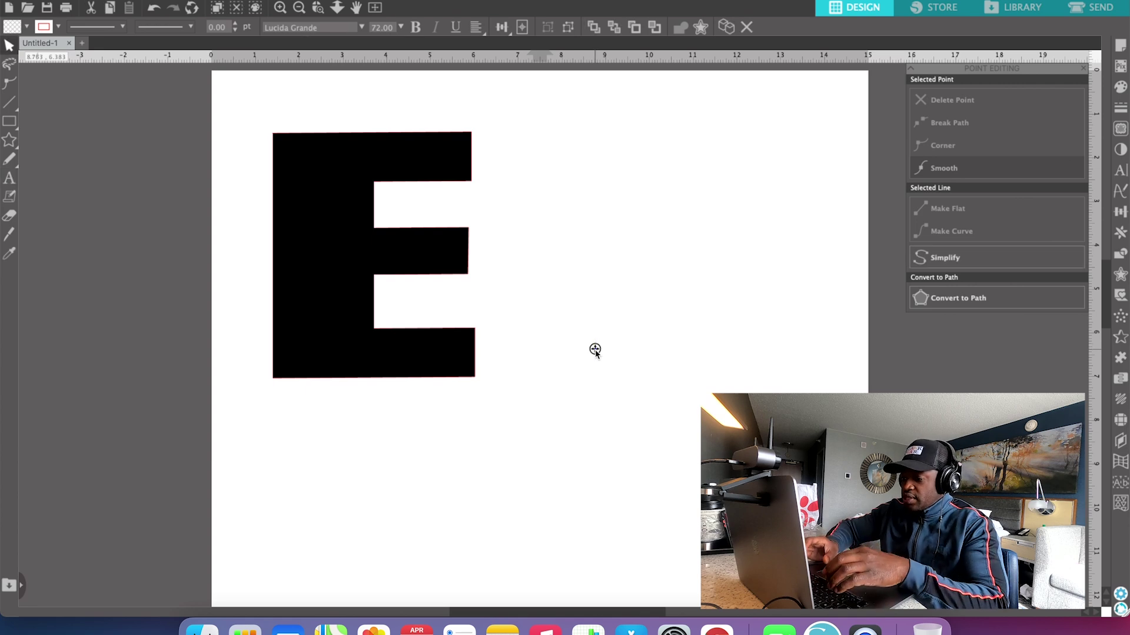
pyautogui.write('ALLAN')
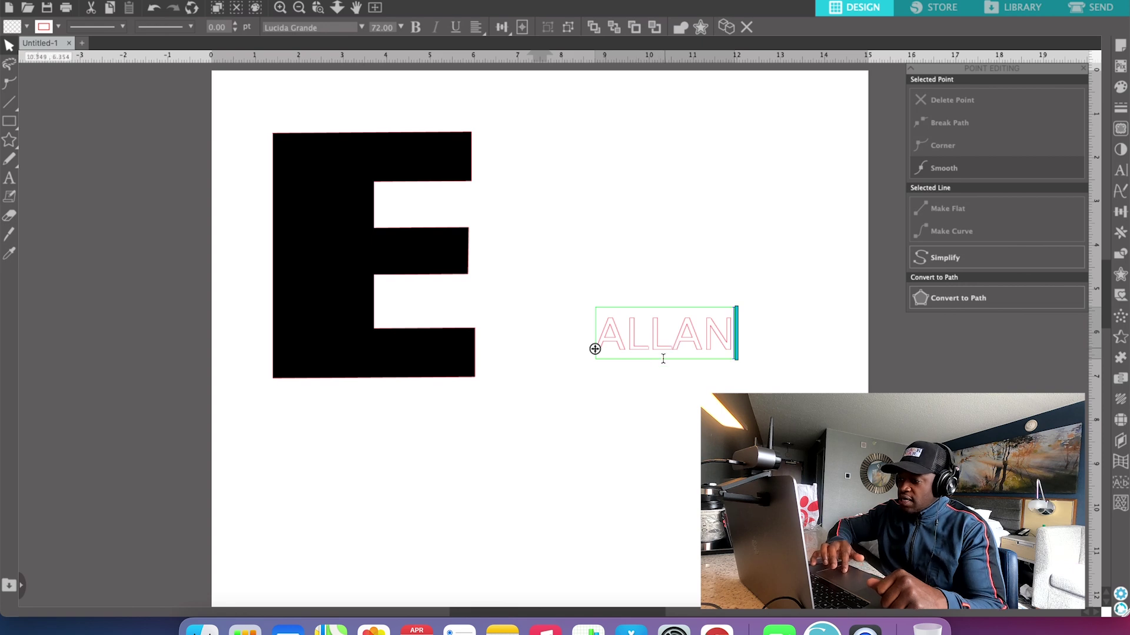
pyautogui.click(659, 400)
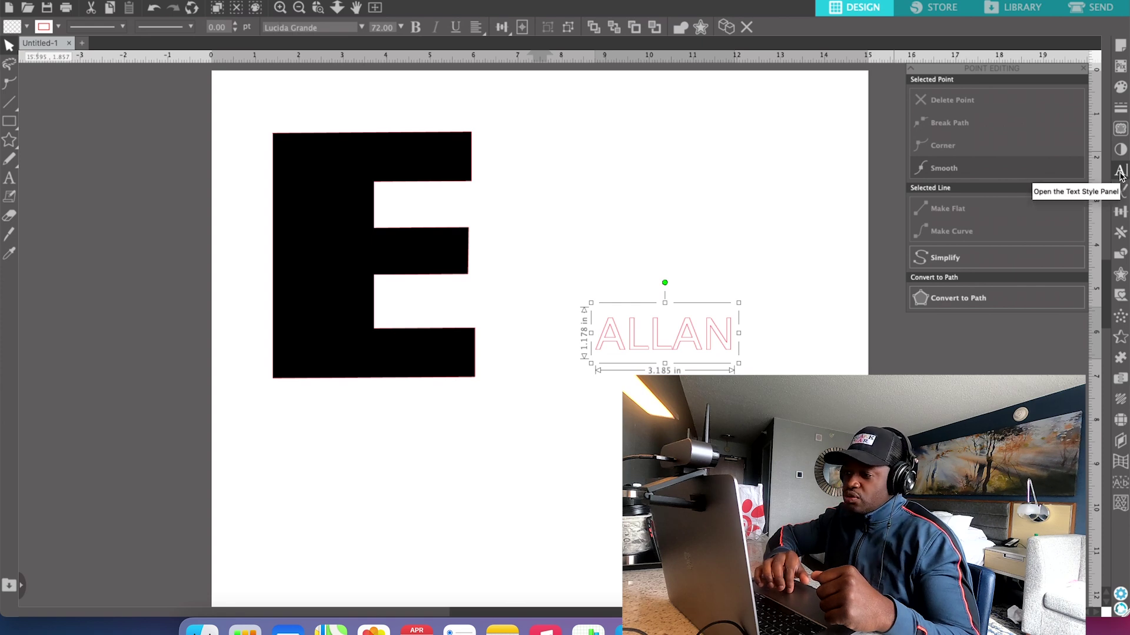
# Set ALLAN in the Impact font and enlarge it to about 3.94 inches wide
pyautogui.click(1120, 171)
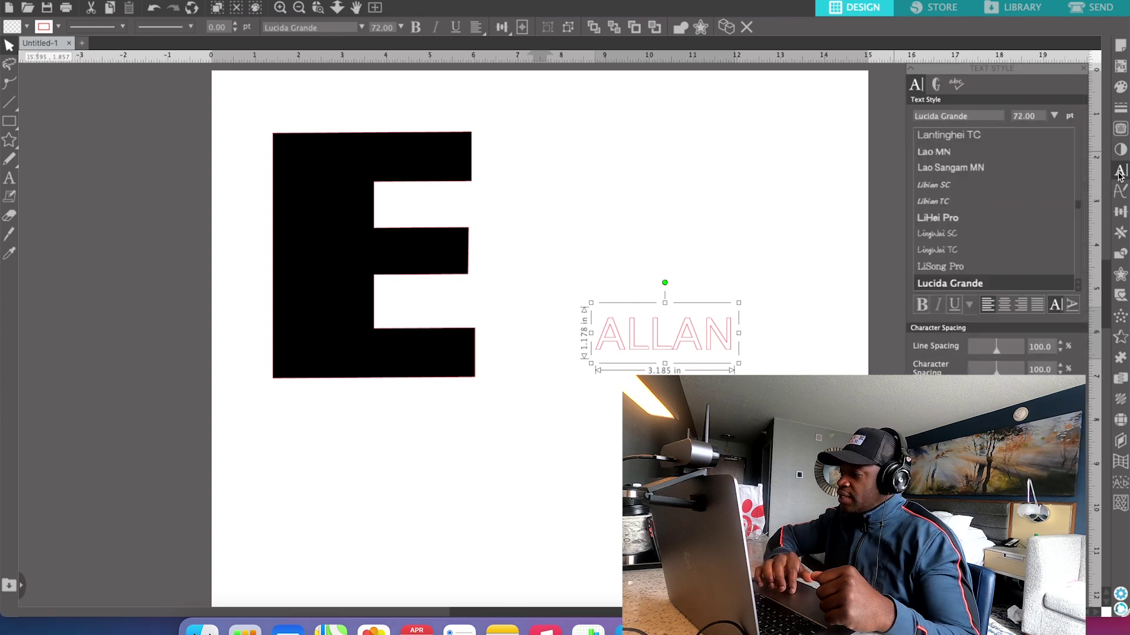
pyautogui.tripleClick(986, 116)
pyautogui.write('Im')
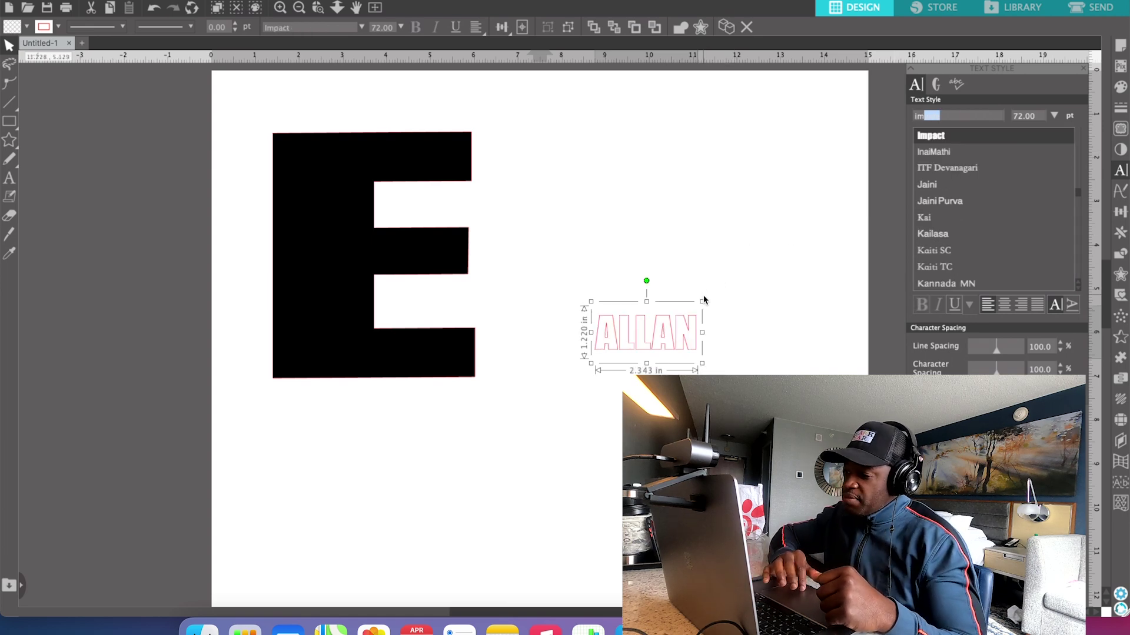
pyautogui.moveTo(702, 302); pyautogui.dragTo(782, 278)
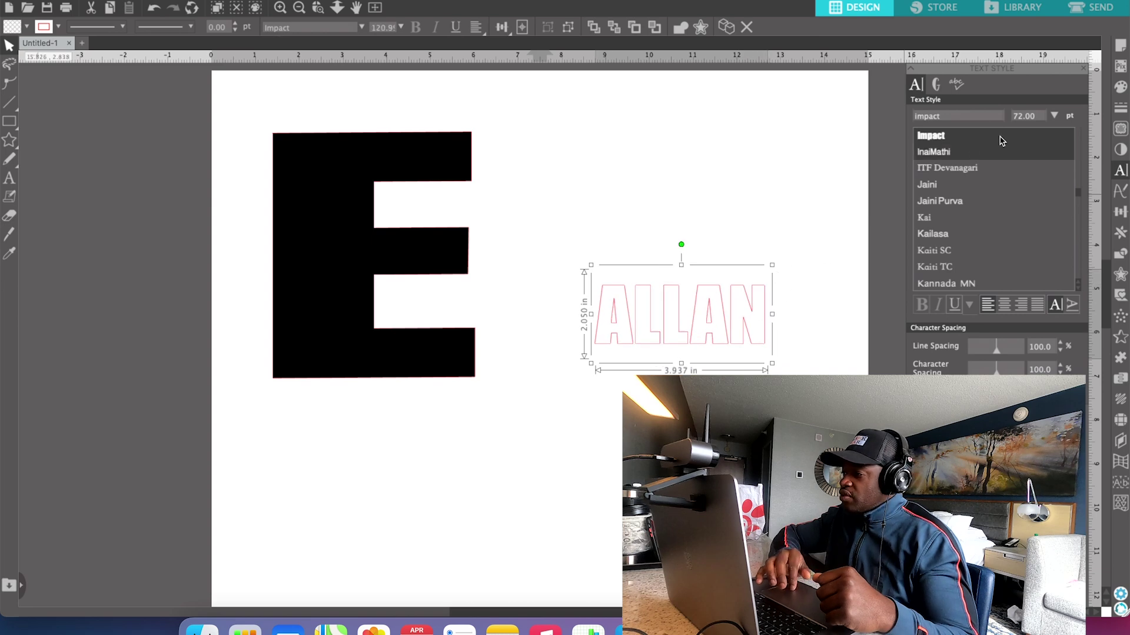
pyautogui.click(1120, 86)
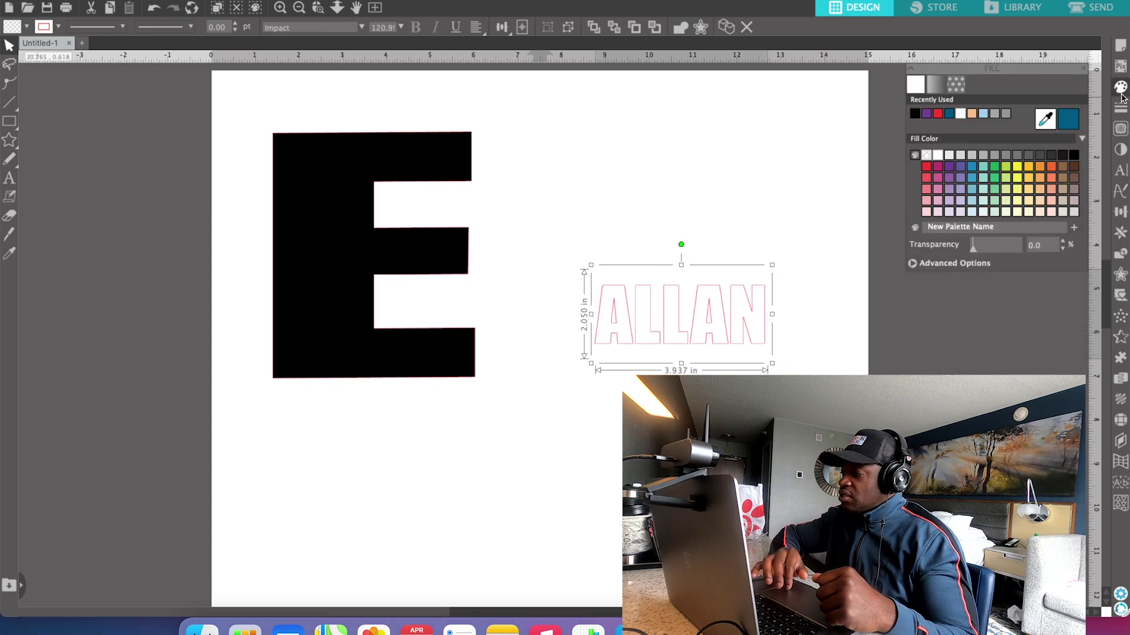
# Colour ALLAN purple, rotate it 90° to vertical, and move it onto the E
pyautogui.click(926, 114)
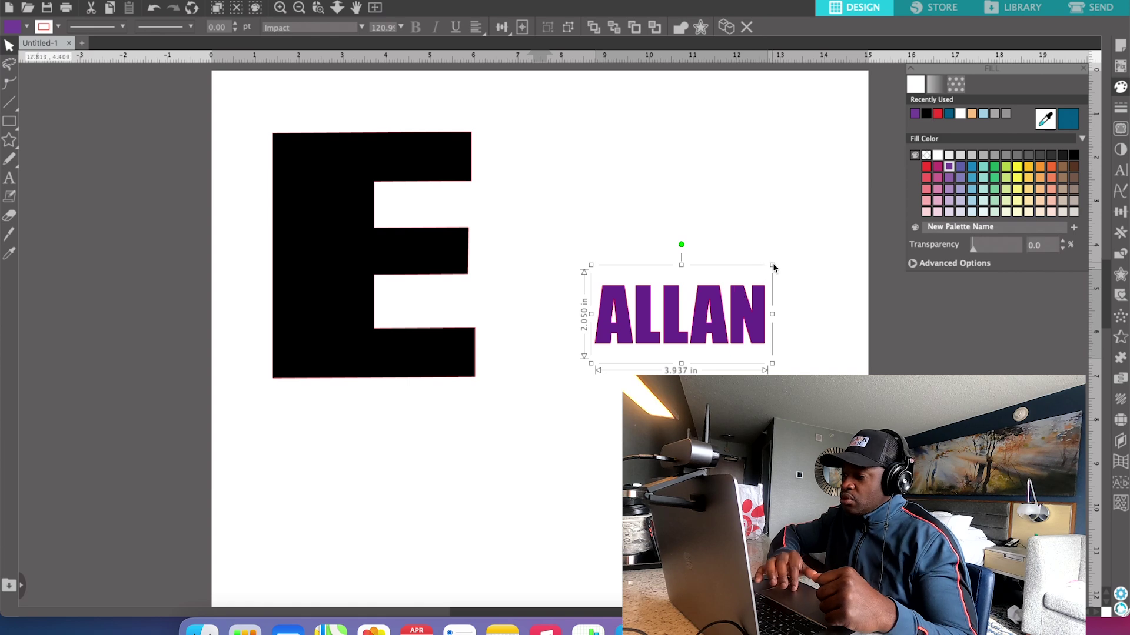
pyautogui.moveTo(681, 246); pyautogui.dragTo(769, 316)
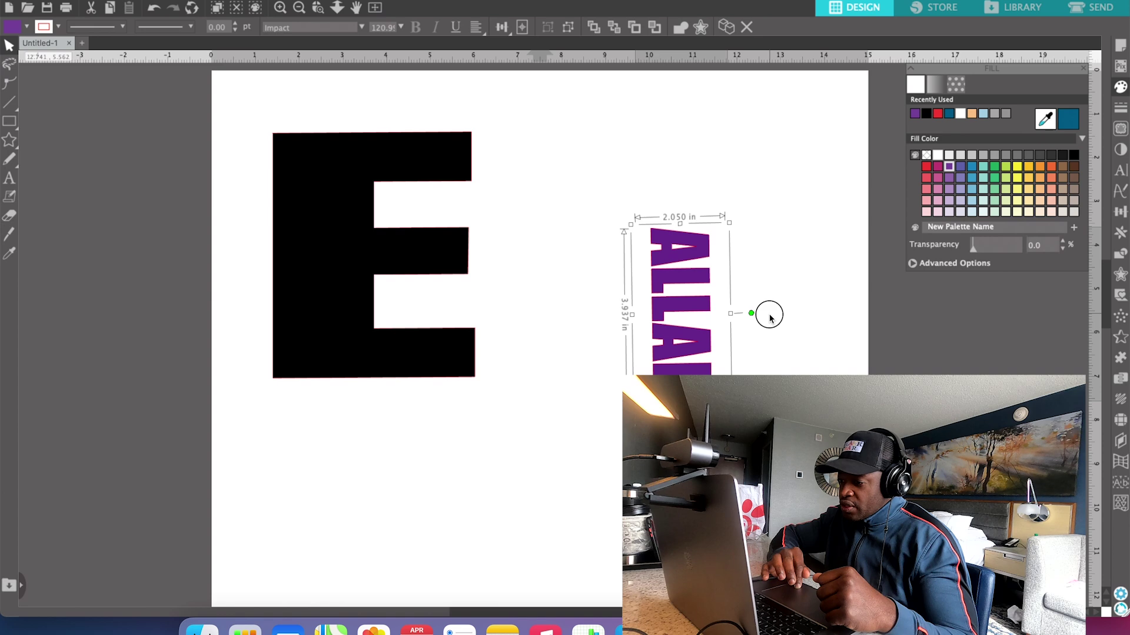
pyautogui.moveTo(691, 292); pyautogui.dragTo(316, 214)
pyautogui.moveTo(374, 249); pyautogui.dragTo(377, 250)
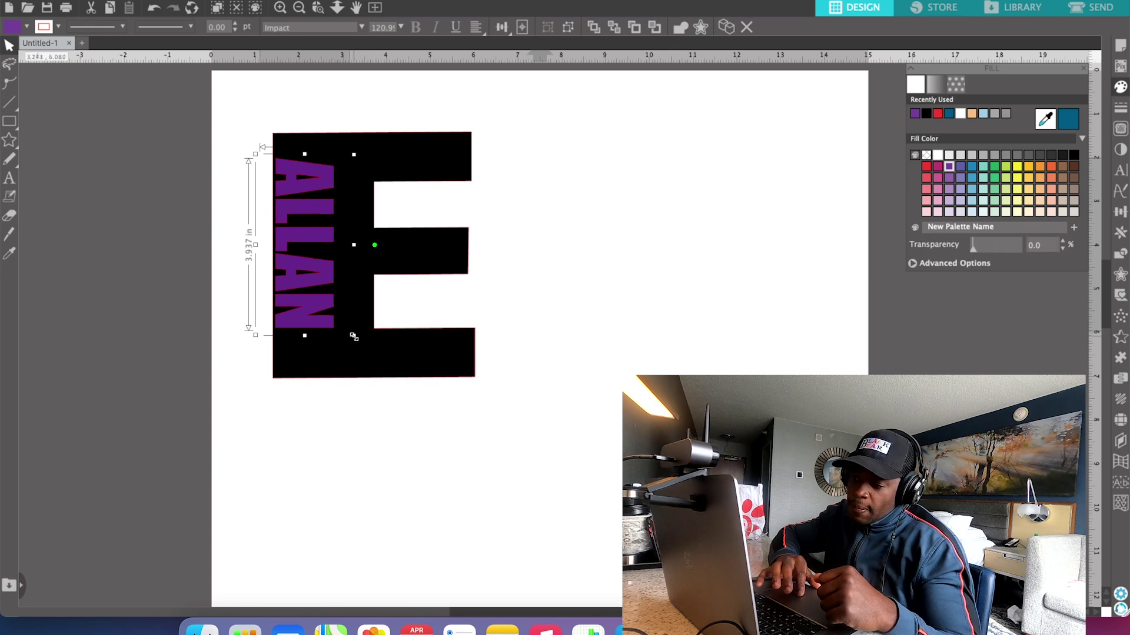
# Stretch and nudge the vertical ALLAN until it fills the E's stem
pyautogui.moveTo(353, 337); pyautogui.dragTo(369, 363)
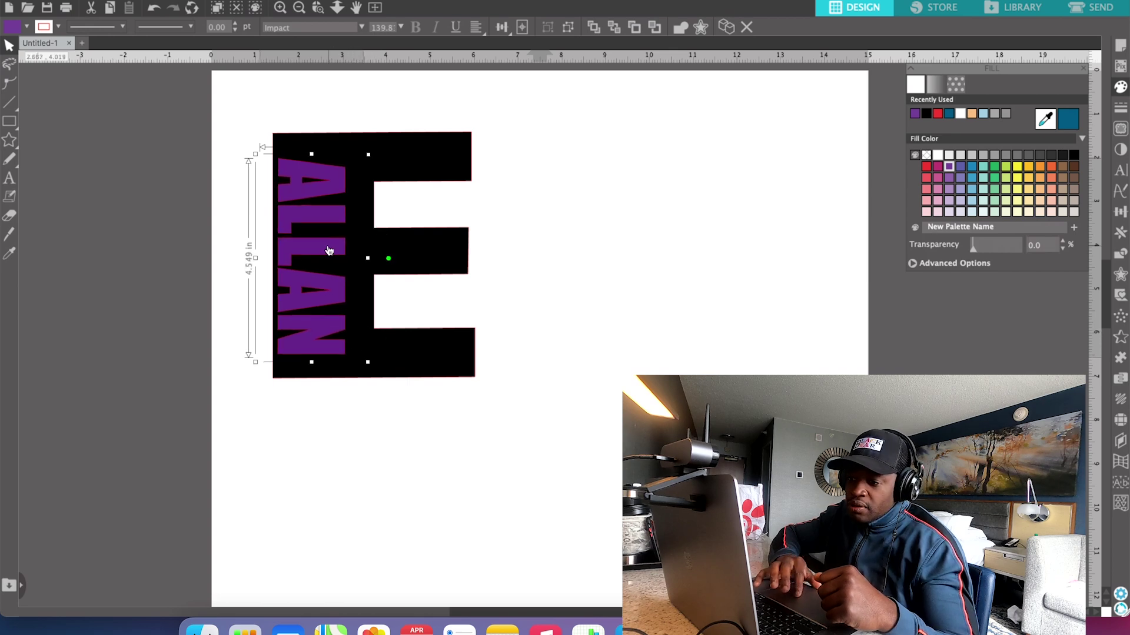
pyautogui.moveTo(329, 247); pyautogui.dragTo(338, 244)
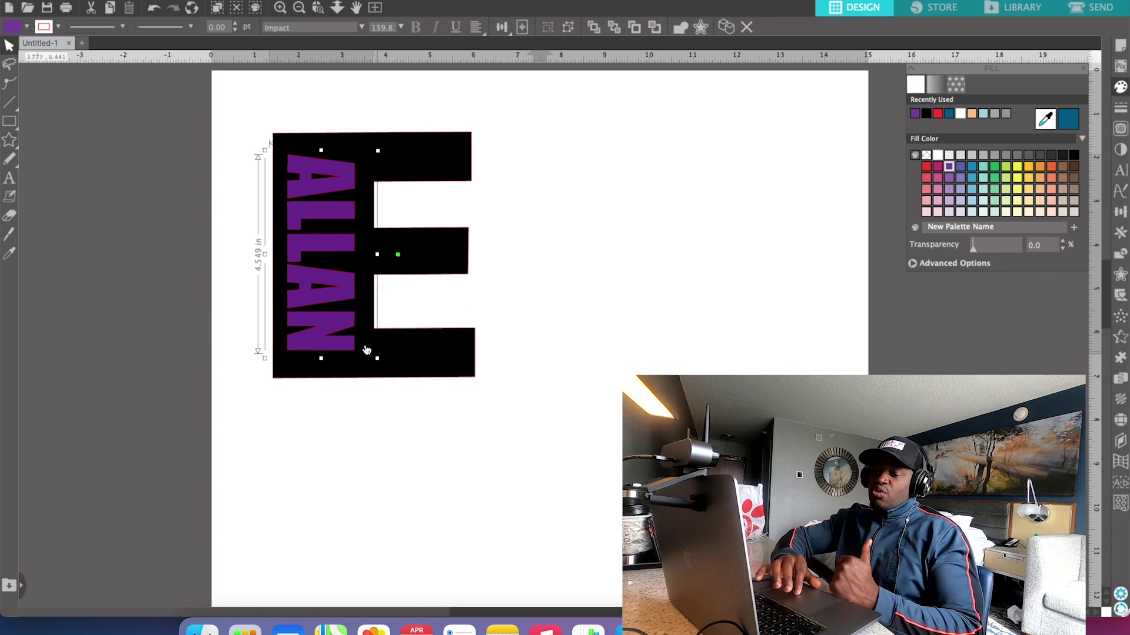
pyautogui.moveTo(348, 327); pyautogui.dragTo(345, 343)
pyautogui.click(375, 167)
pyautogui.moveTo(375, 167)
pyautogui.mouseDown()
pyautogui.moveTo(385, 146)
pyautogui.moveTo(356, 172)
pyautogui.mouseUp()
pyautogui.click(578, 219)
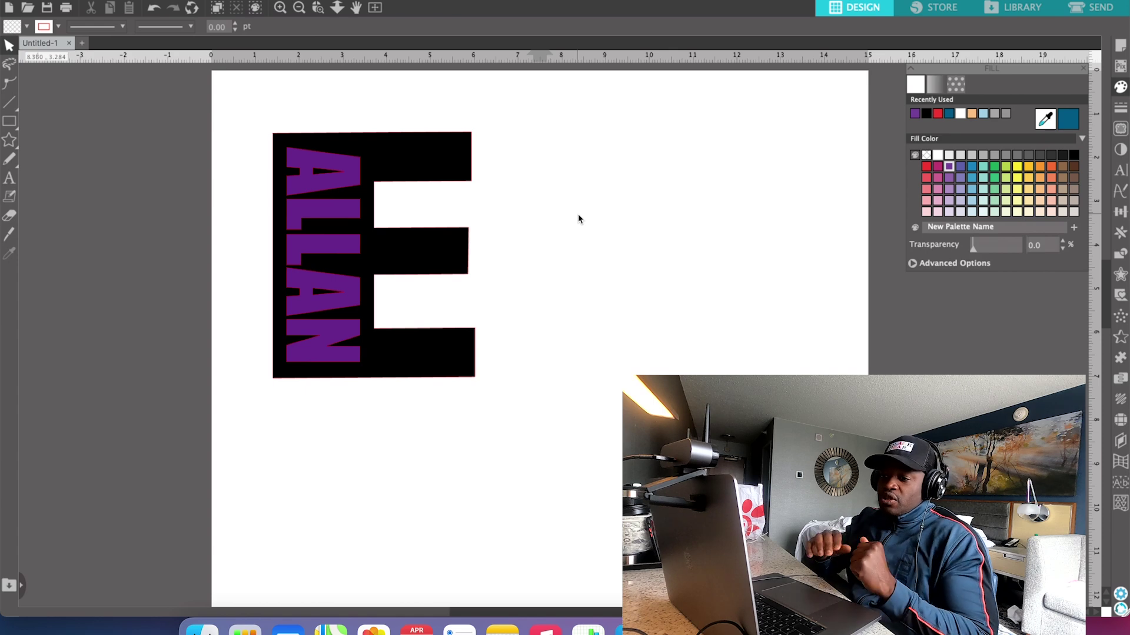
# Marquee-select both the E and ALLAN together
pyautogui.moveTo(343, 170); pyautogui.dragTo(470, 221)
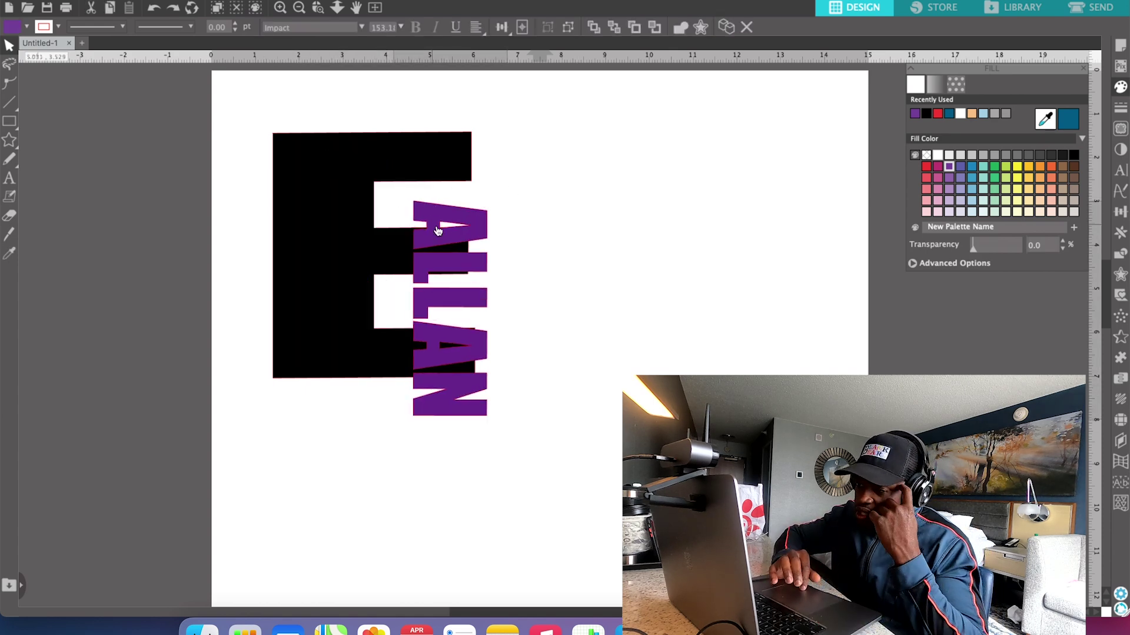
pyautogui.press('super+z')
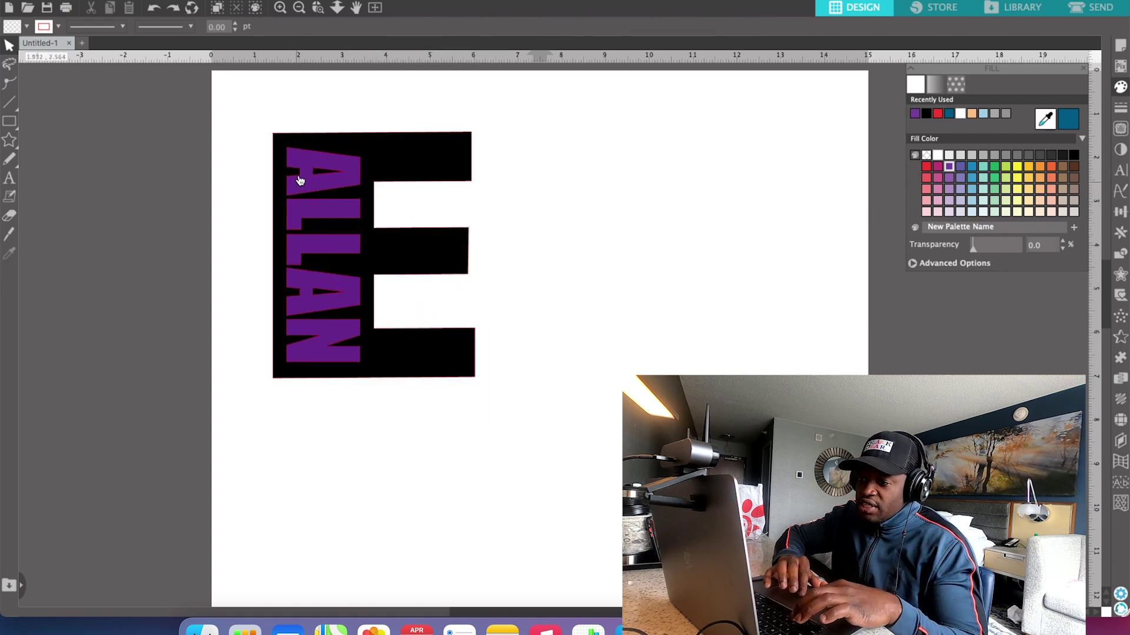
pyautogui.click(249, 103)
pyautogui.moveTo(249, 97); pyautogui.dragTo(537, 451)
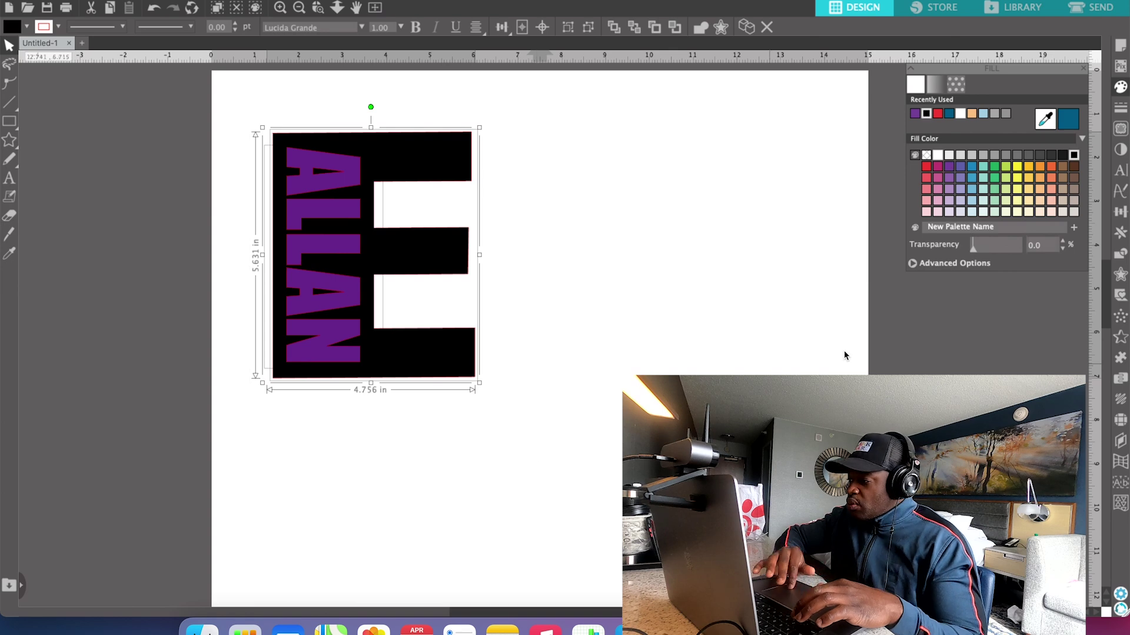
# Apply Divide so the ALLAN letters cut out of the E's stem
pyautogui.click(1121, 257)
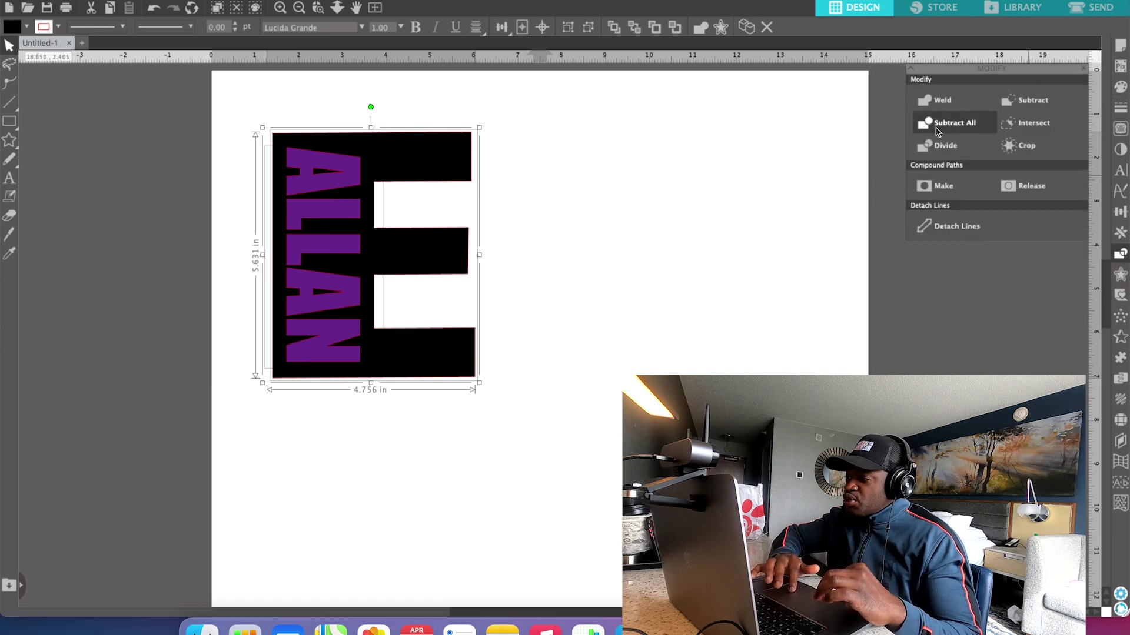
pyautogui.click(937, 130)
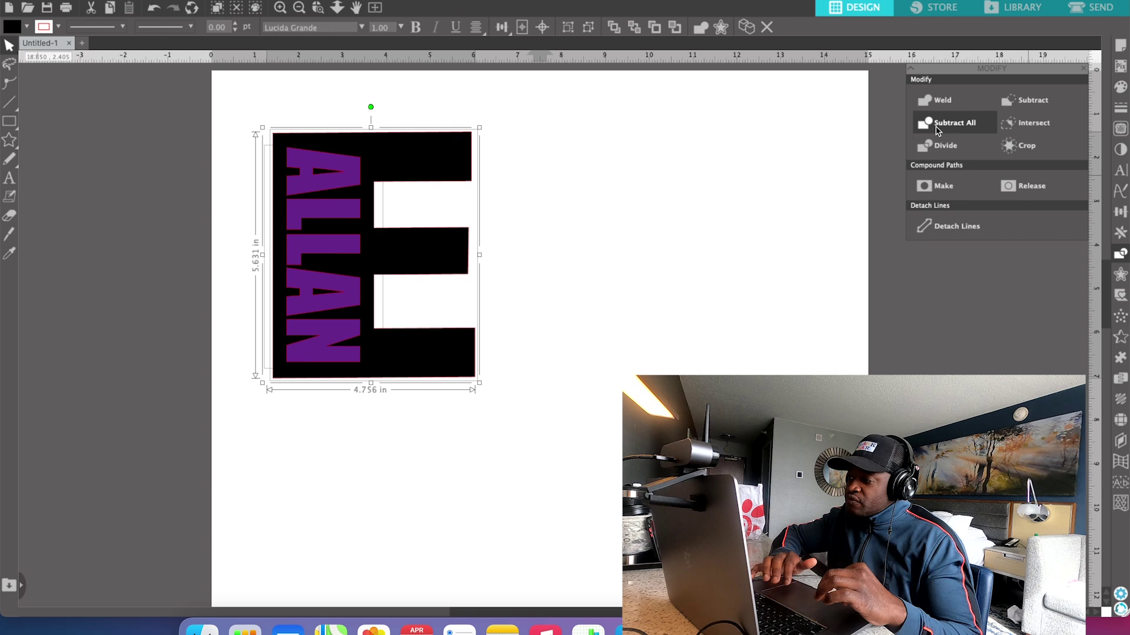
pyautogui.click(715, 217)
# Move the purple ALLAN out to the right and adjust the E slightly
pyautogui.moveTo(348, 170); pyautogui.dragTo(667, 202)
pyautogui.moveTo(447, 143)
pyautogui.mouseDown()
pyautogui.moveTo(461, 178)
pyautogui.moveTo(441, 169)
pyautogui.moveTo(449, 144)
pyautogui.moveTo(434, 146)
pyautogui.moveTo(446, 145)
pyautogui.mouseUp()
pyautogui.press('Escape')
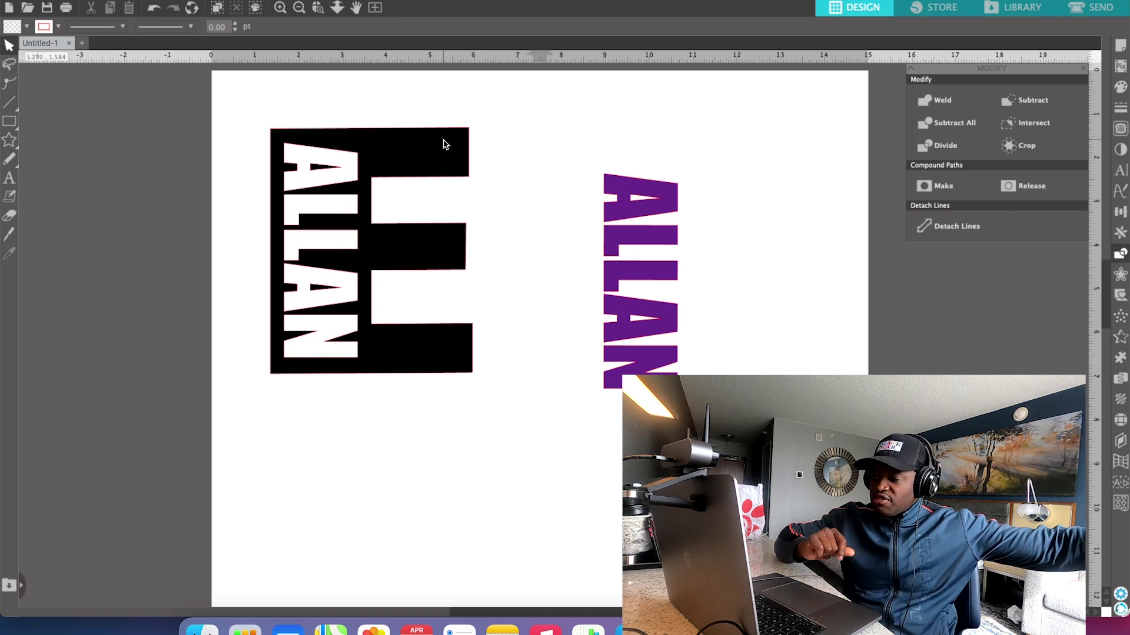
# Reposition the cut-out E, then delete the purple ALLAN copy
pyautogui.moveTo(425, 159); pyautogui.dragTo(428, 184)
pyautogui.moveTo(428, 184)
pyautogui.mouseDown()
pyautogui.moveTo(433, 202)
pyautogui.moveTo(431, 161)
pyautogui.moveTo(439, 200)
pyautogui.moveTo(444, 166)
pyautogui.moveTo(439, 182)
pyautogui.moveTo(406, 154)
pyautogui.moveTo(421, 162)
pyautogui.moveTo(406, 167)
pyautogui.moveTo(420, 167)
pyautogui.mouseUp()
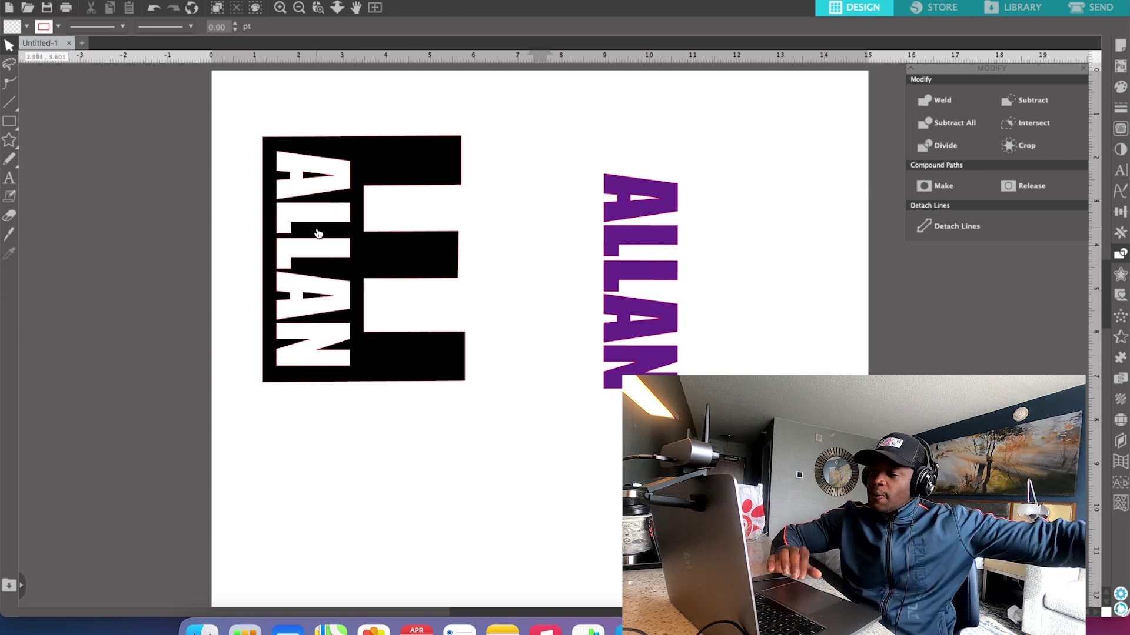
pyautogui.click(657, 221)
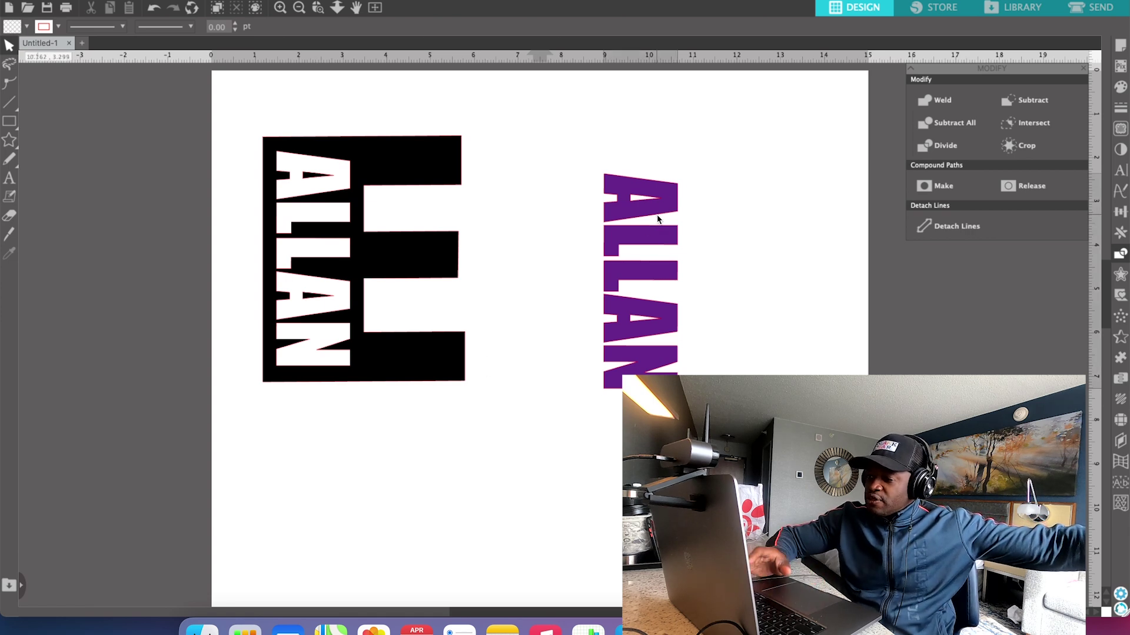
pyautogui.click(658, 219)
pyautogui.moveTo(657, 219); pyautogui.dragTo(636, 142)
pyautogui.press('Delete')
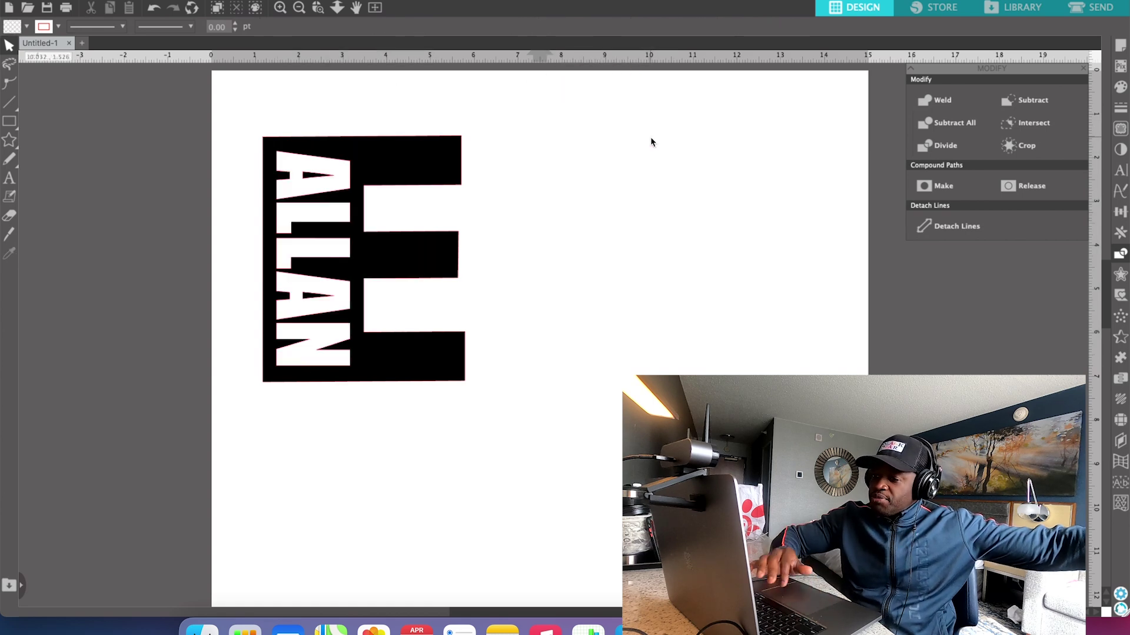
# Add points along the E's bottom edge and drag one down into a pointed spike
pyautogui.doubleClick(466, 381)
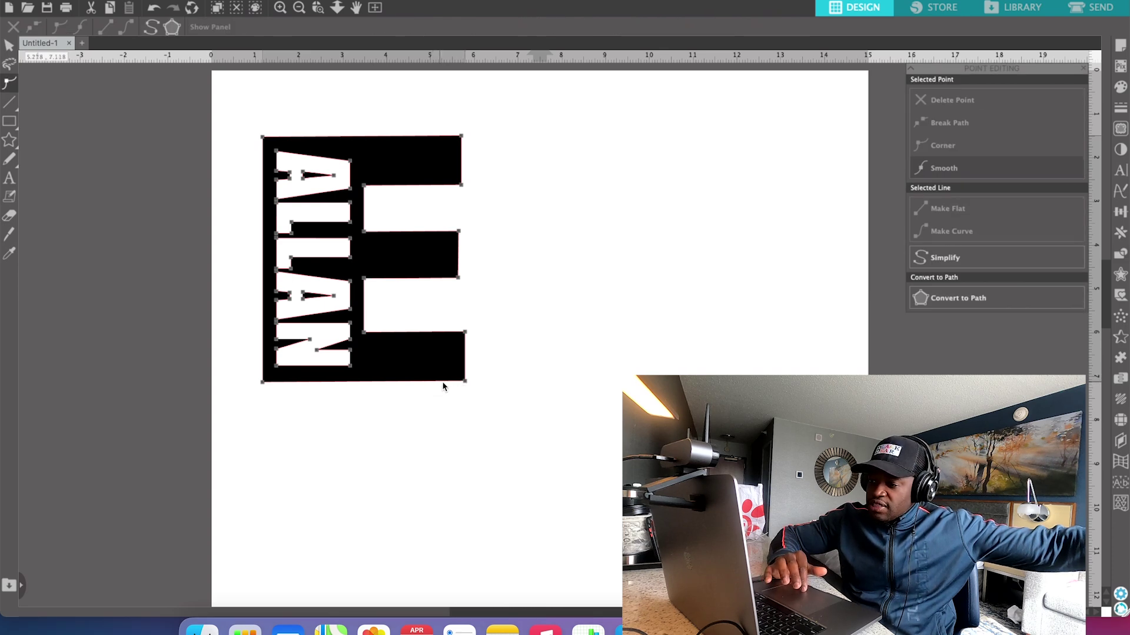
pyautogui.click(447, 382)
pyautogui.click(431, 386)
pyautogui.doubleClick(421, 382)
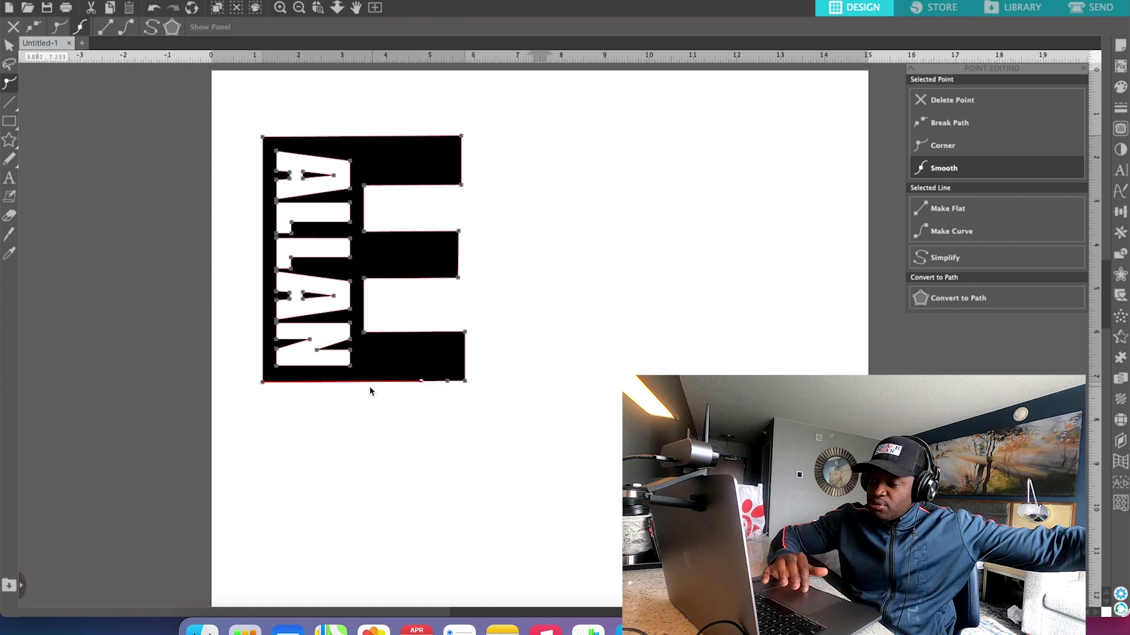
pyautogui.doubleClick(315, 381)
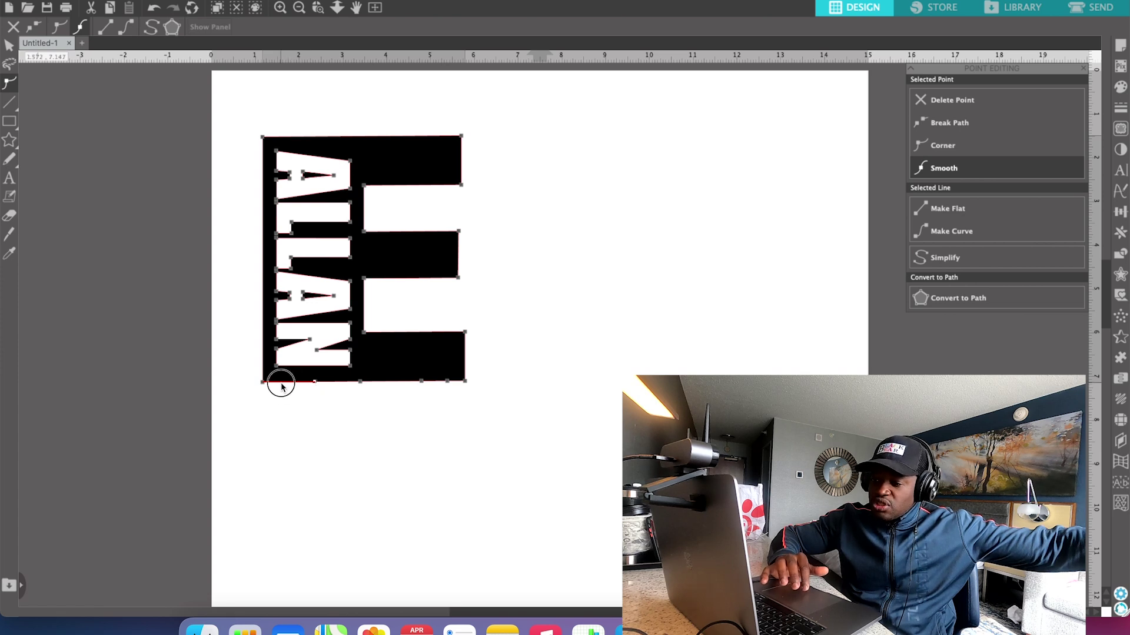
pyautogui.doubleClick(281, 382)
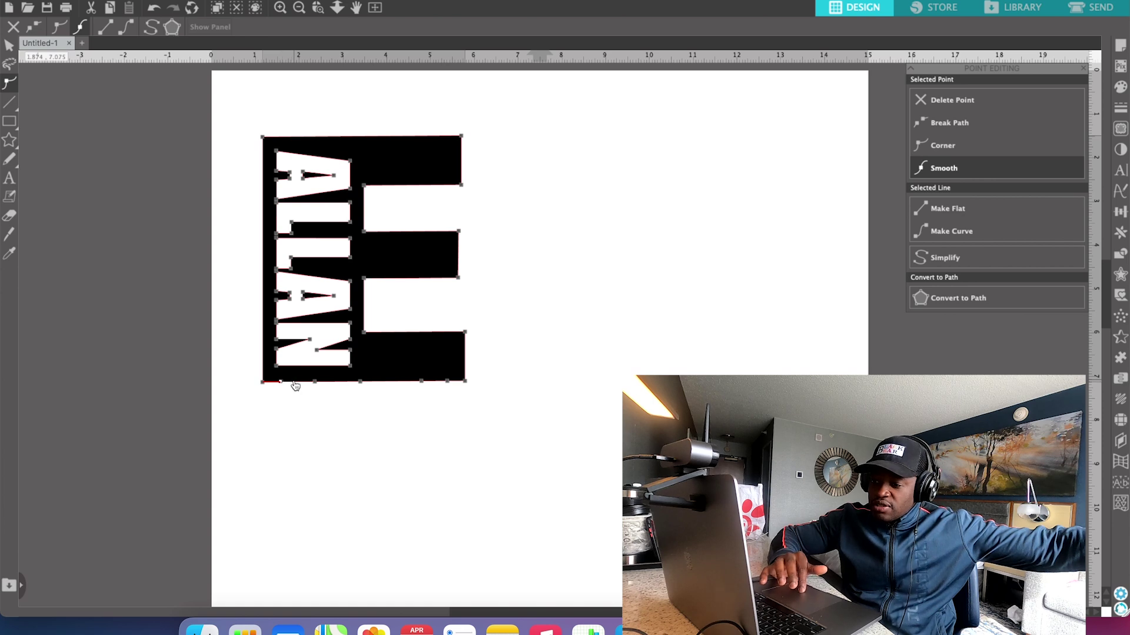
pyautogui.moveTo(294, 382); pyautogui.dragTo(300, 490)
# Switch the spike tip between Corner and Smooth, then nudge it slightly down and right
pyautogui.rightClick(297, 489)
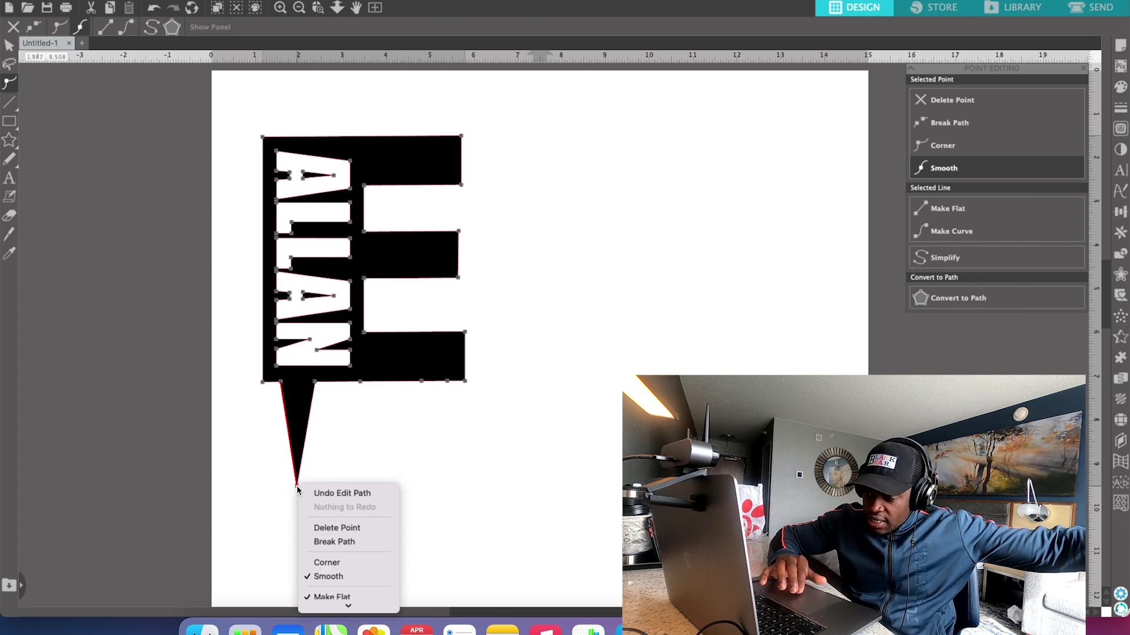
pyautogui.click(330, 564)
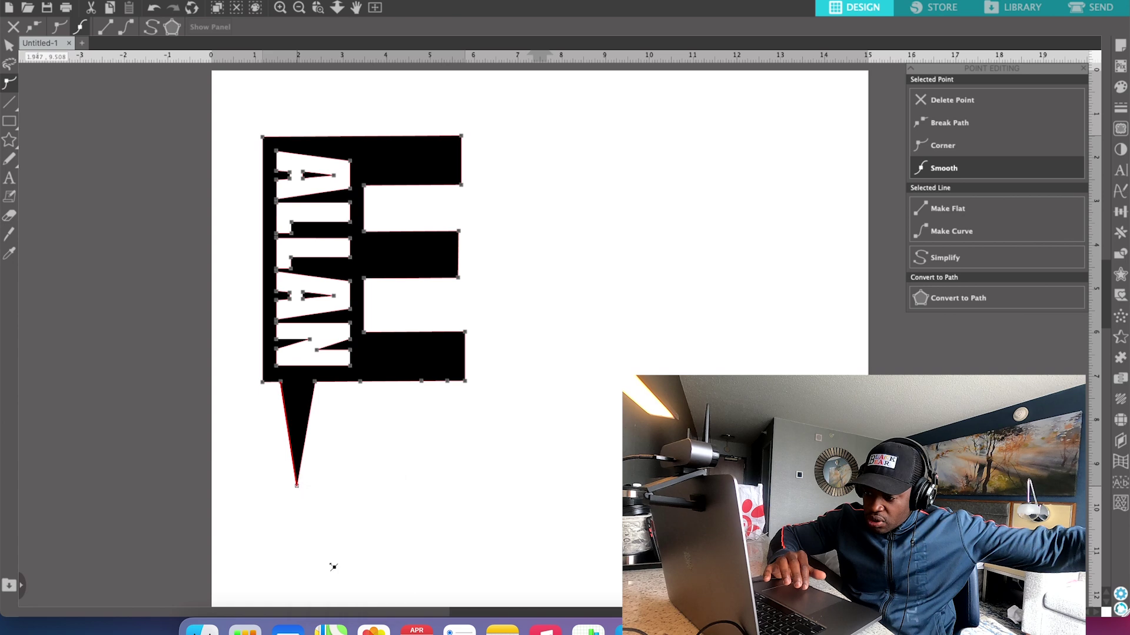
pyautogui.rightClick(300, 489)
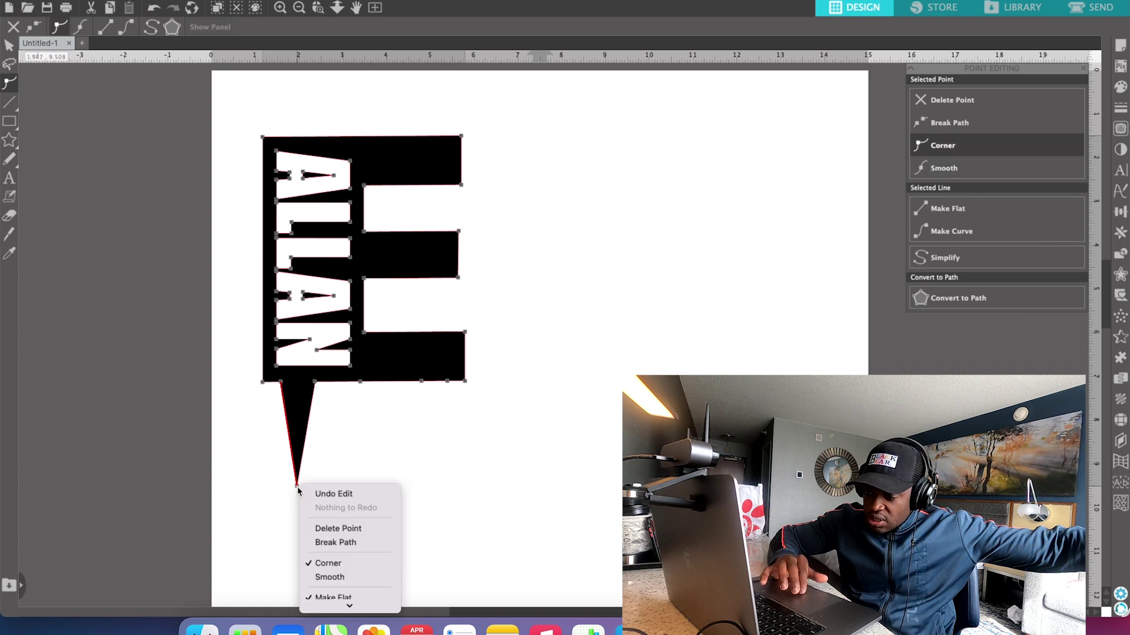
pyautogui.click(331, 577)
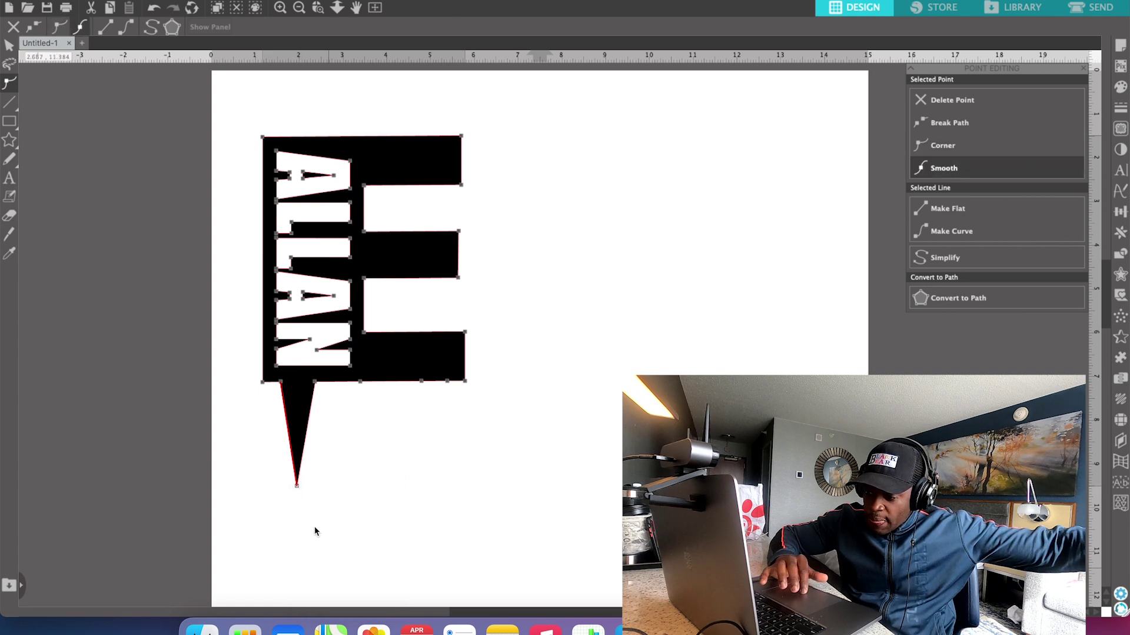
pyautogui.moveTo(300, 486); pyautogui.dragTo(307, 494)
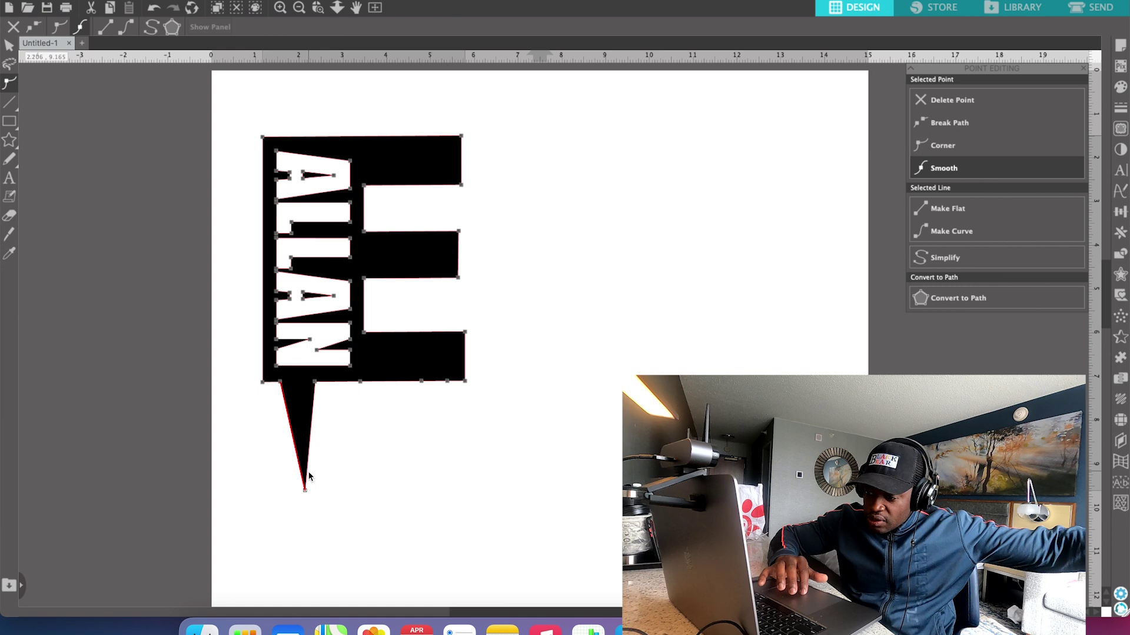
# Try a widened, curved and bent spike, then undo back to the narrow pointed spike
pyautogui.moveTo(308, 476); pyautogui.dragTo(327, 477)
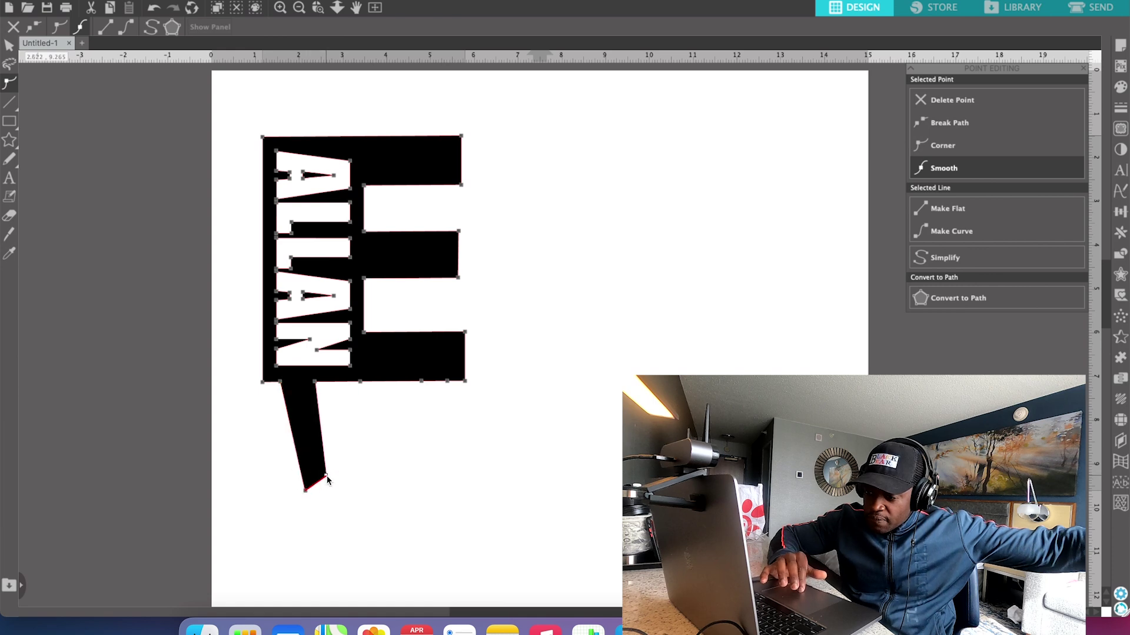
pyautogui.rightClick(328, 479)
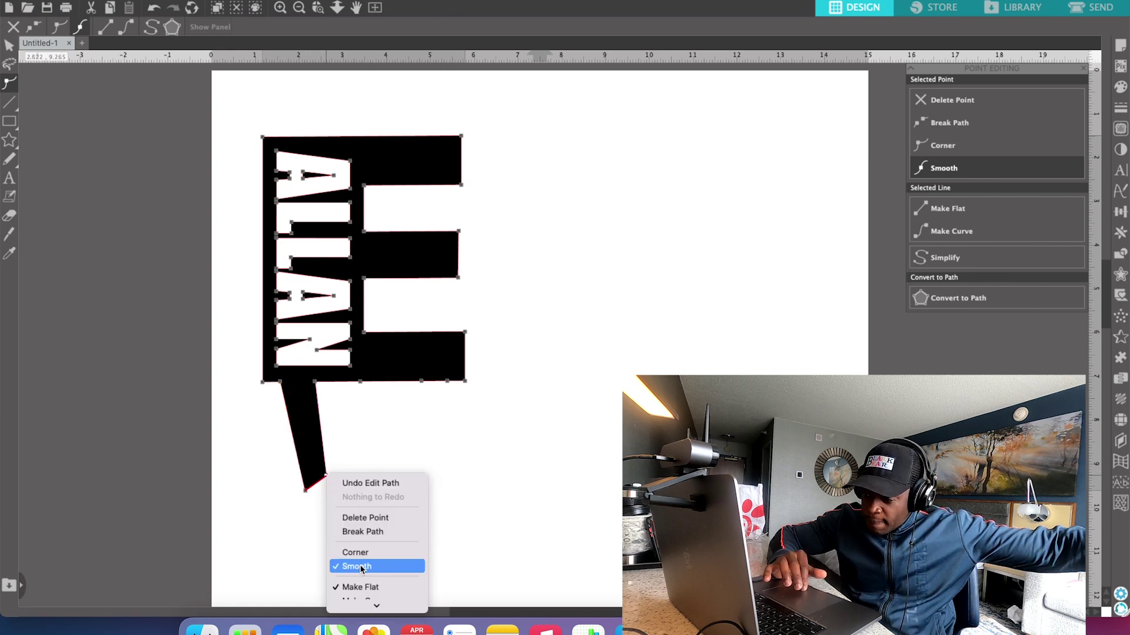
pyautogui.click(367, 583)
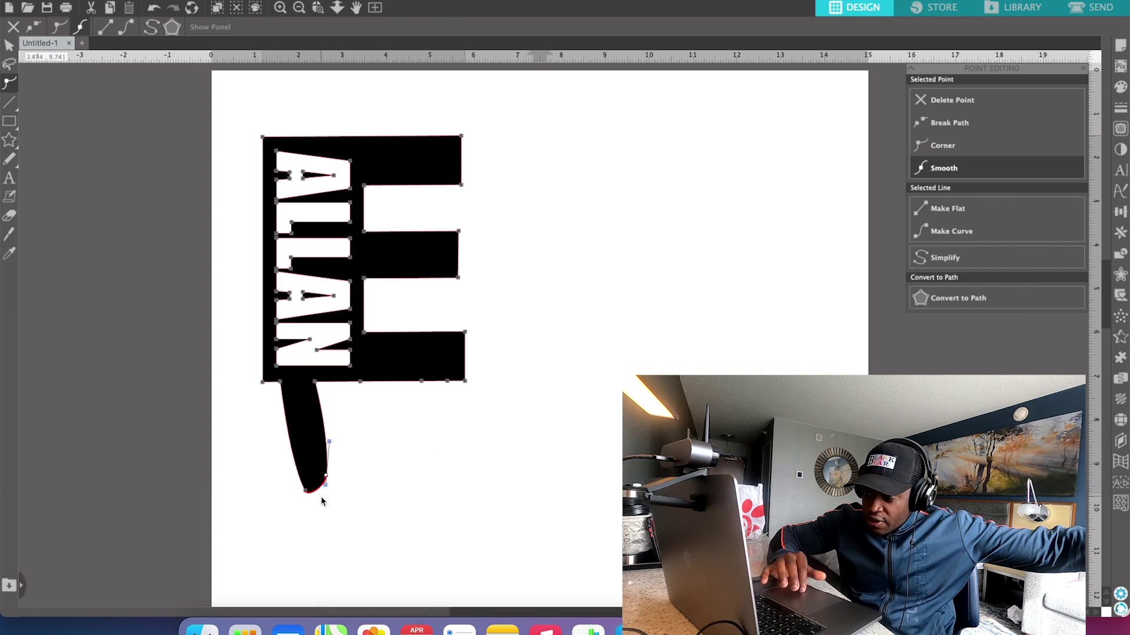
pyautogui.moveTo(329, 441); pyautogui.dragTo(302, 433)
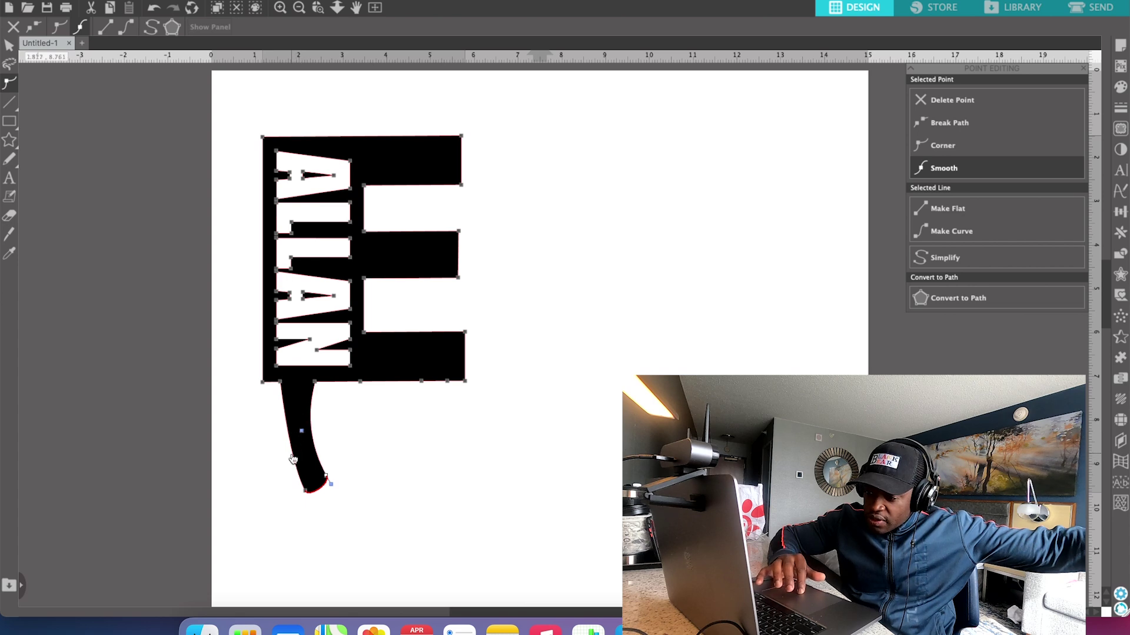
pyautogui.press('super+z')
pyautogui.press('super+z')
pyautogui.press('super+z')
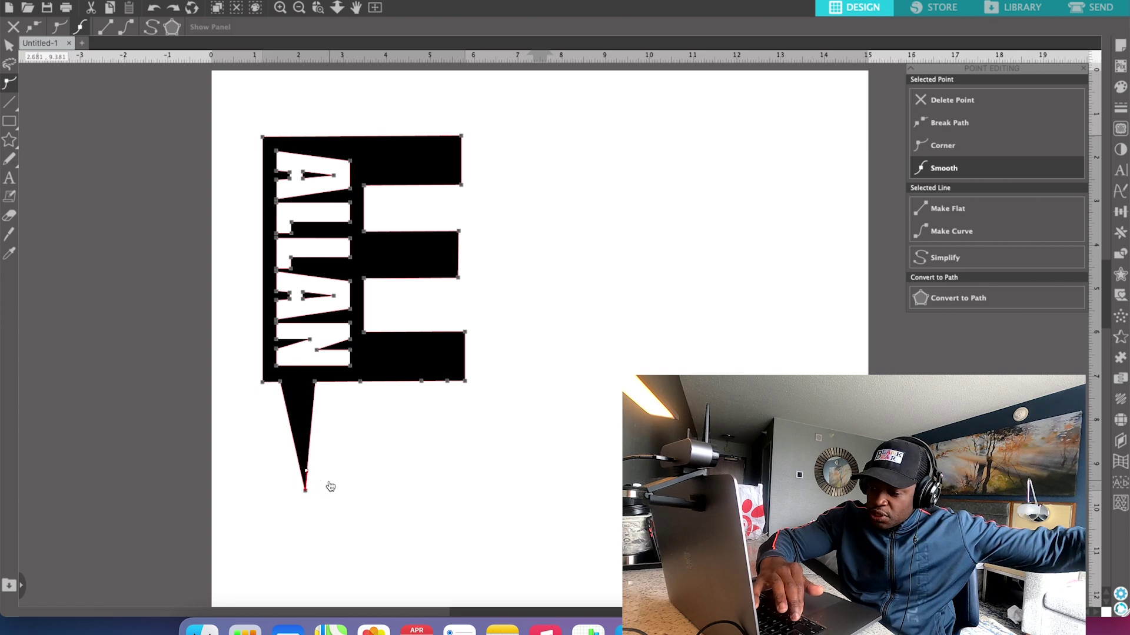
pyautogui.press('super+z')
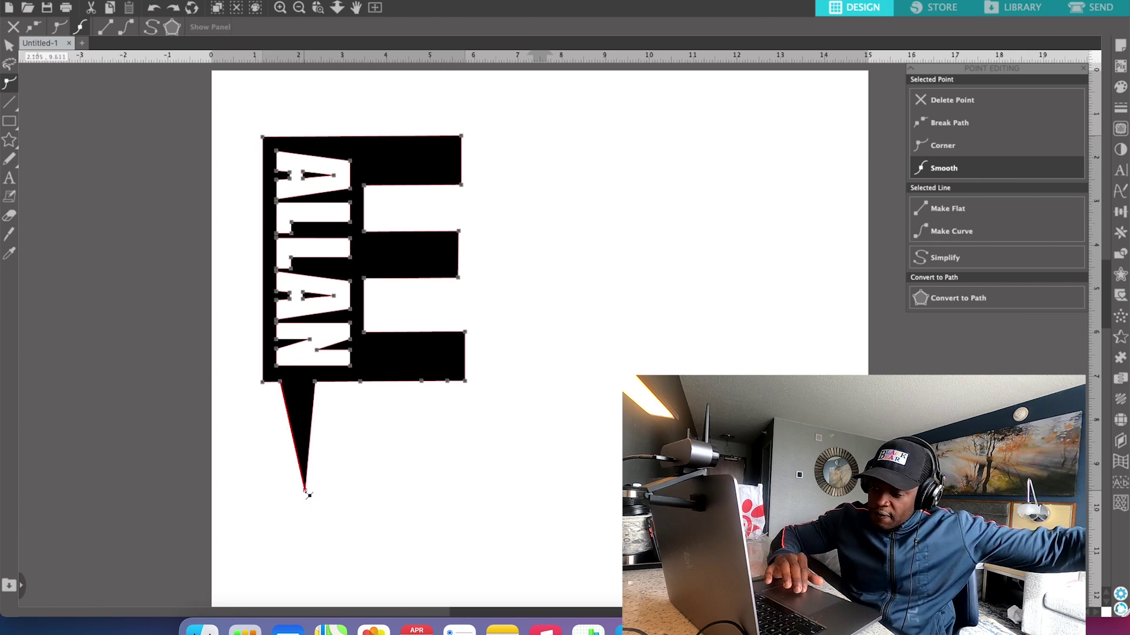
# Curve the spike's left edge with Make Curve and reshape its upper-left curve
pyautogui.rightClick(307, 494)
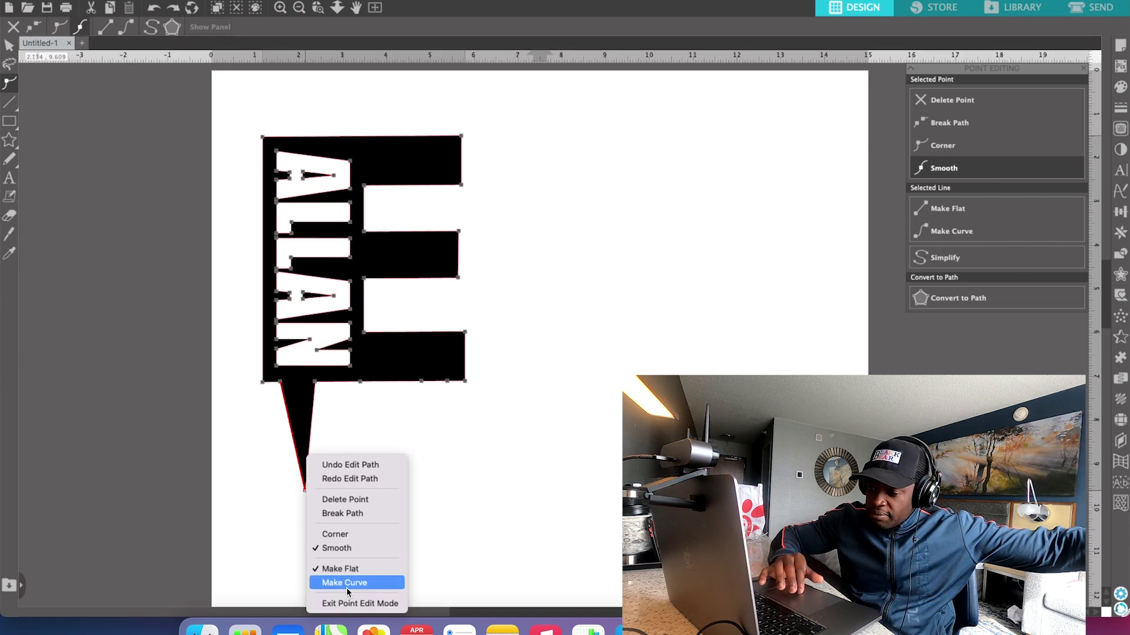
pyautogui.click(345, 583)
pyautogui.moveTo(313, 491)
pyautogui.mouseDown()
pyautogui.moveTo(323, 484)
pyautogui.moveTo(327, 497)
pyautogui.moveTo(293, 491)
pyautogui.mouseUp()
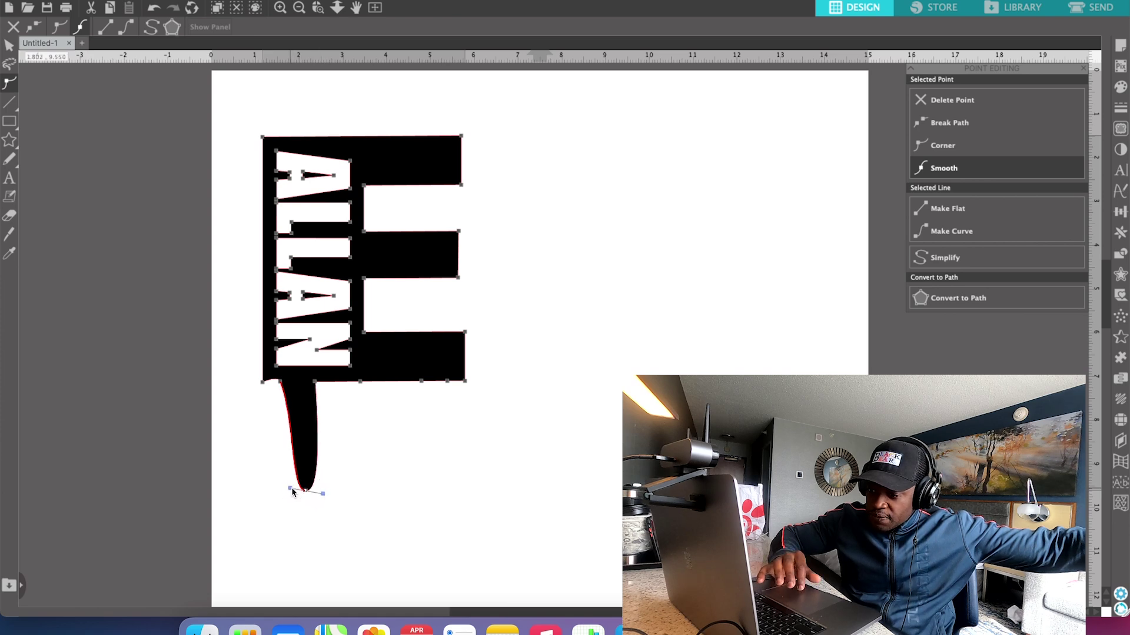
pyautogui.click(283, 383)
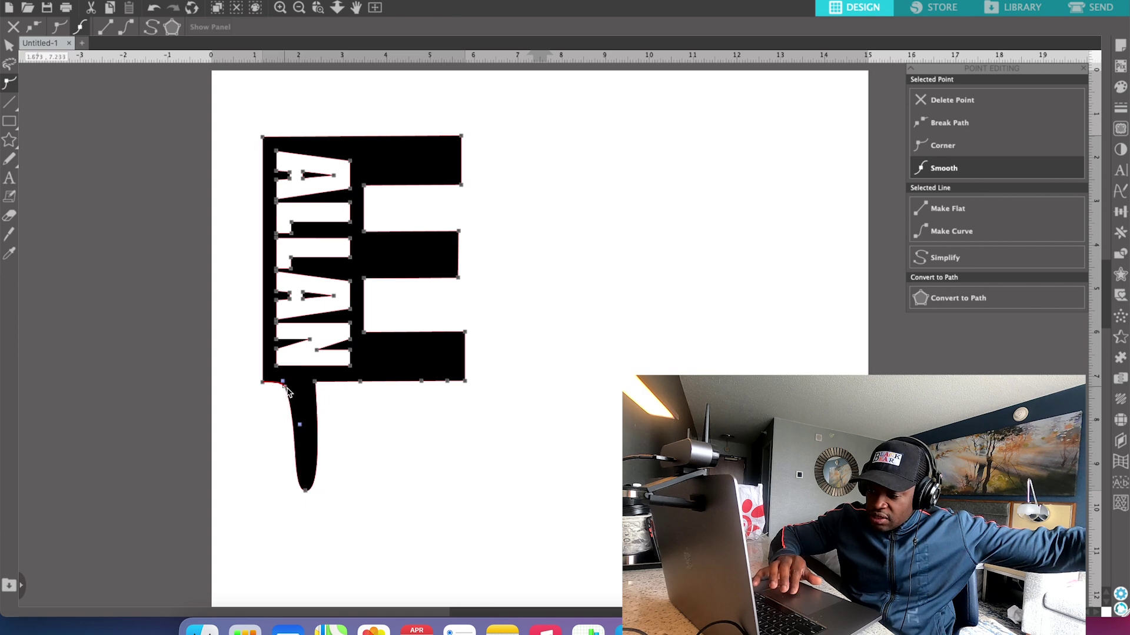
pyautogui.moveTo(300, 425); pyautogui.dragTo(307, 407)
# Curve the spike's right edge, smooth its top-right and round the tip into a bulb
pyautogui.click(316, 384)
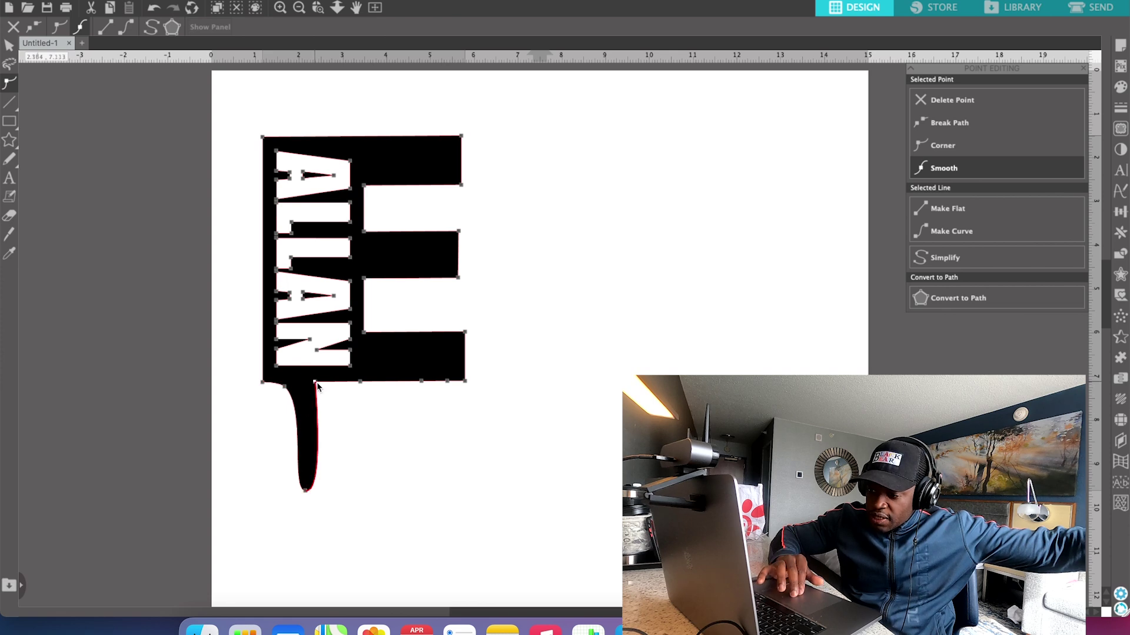
pyautogui.rightClick(317, 386)
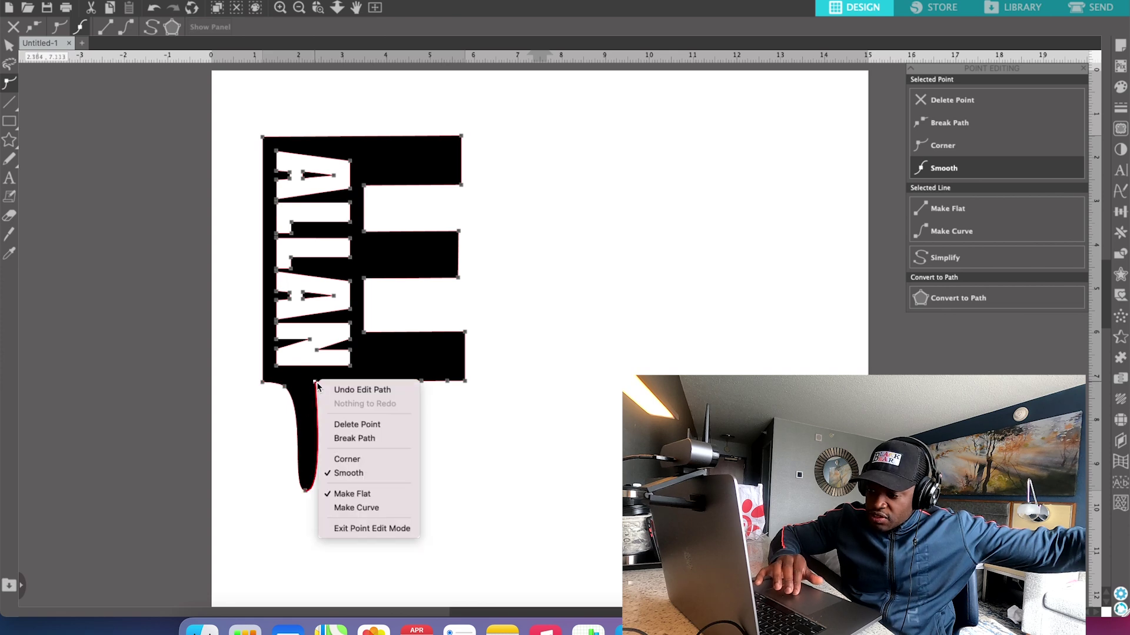
pyautogui.click(348, 514)
pyautogui.moveTo(325, 374)
pyautogui.mouseDown()
pyautogui.moveTo(313, 386)
pyautogui.moveTo(321, 381)
pyautogui.mouseUp()
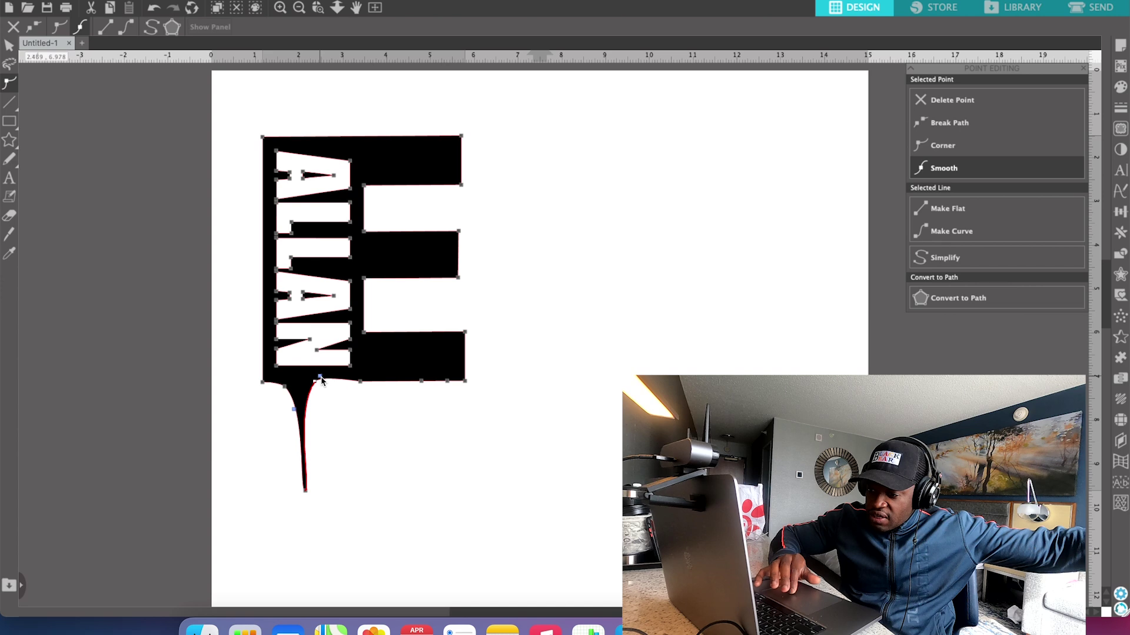
pyautogui.moveTo(305, 492); pyautogui.dragTo(263, 496)
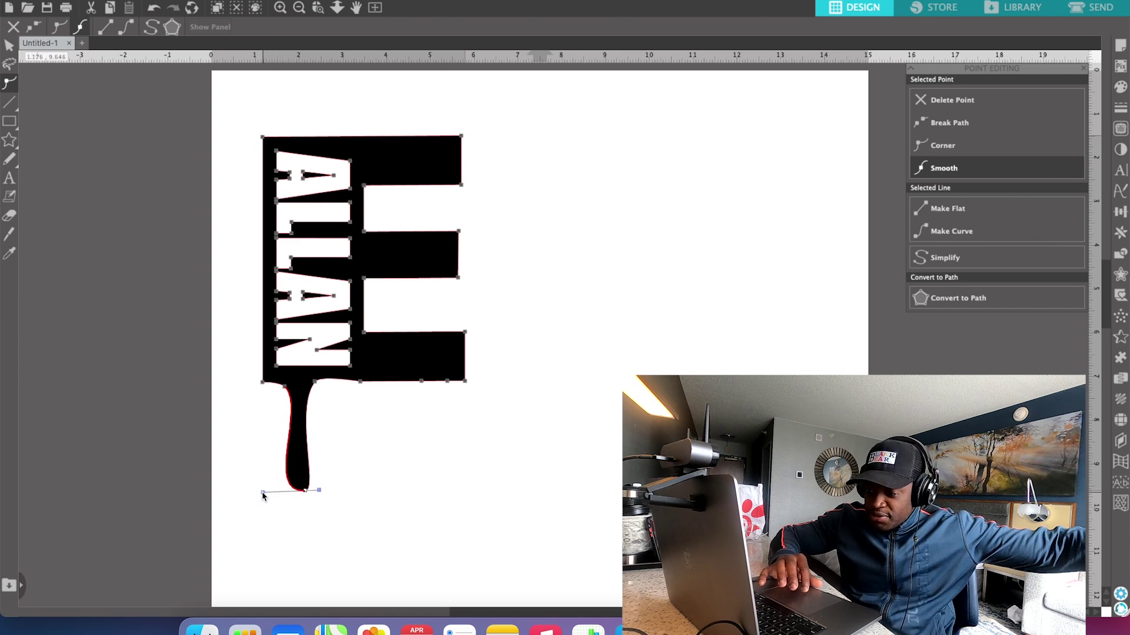
pyautogui.click(290, 387)
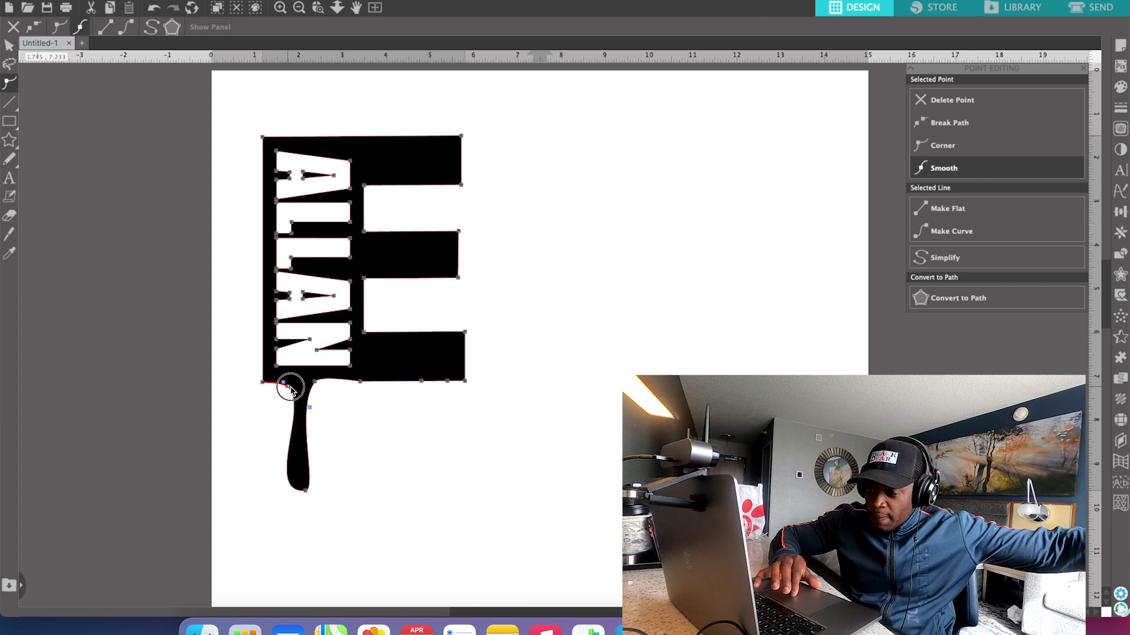
# Pull a second pointed drip down from the bottom edge and curve its tip
pyautogui.click(381, 382)
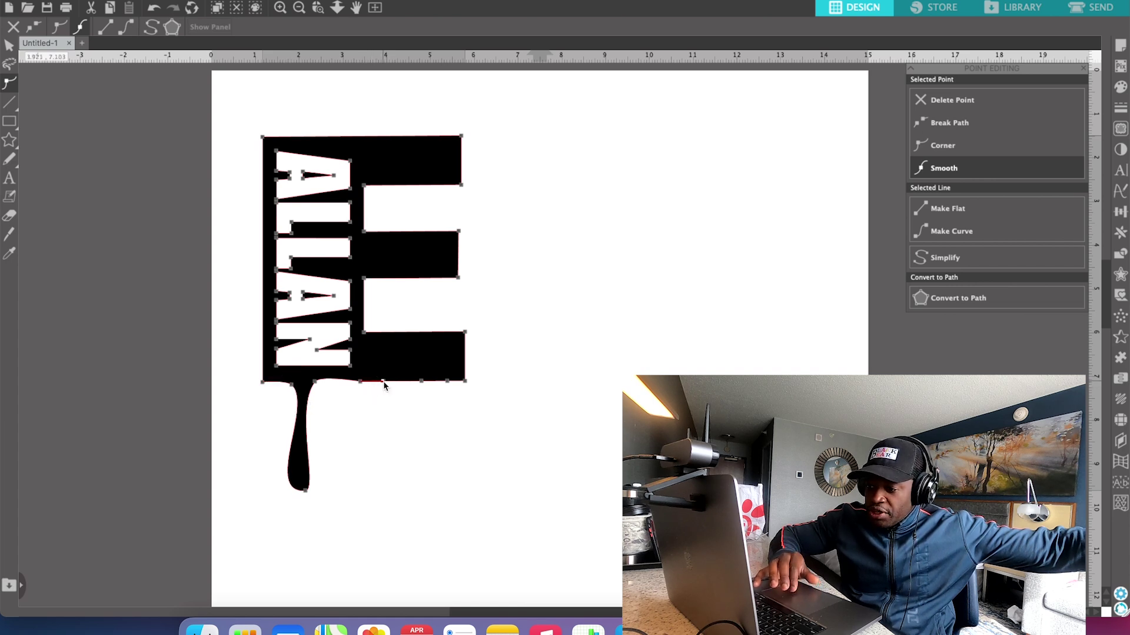
pyautogui.moveTo(373, 383); pyautogui.dragTo(365, 428)
pyautogui.rightClick(366, 428)
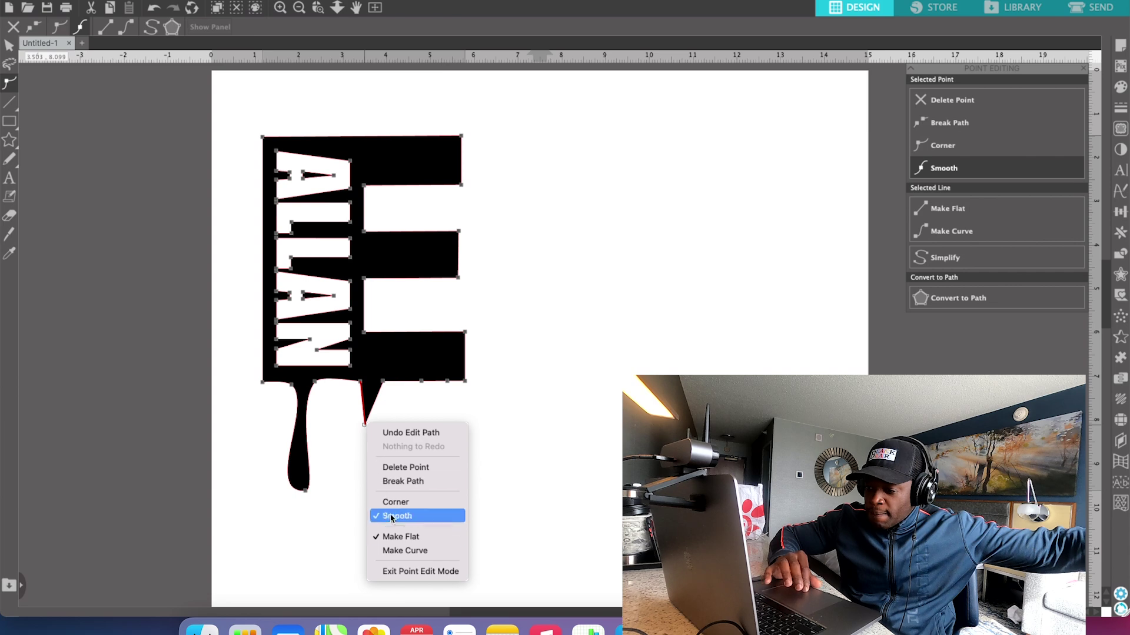
pyautogui.click(399, 547)
pyautogui.moveTo(373, 428)
pyautogui.mouseDown()
pyautogui.moveTo(386, 431)
pyautogui.moveTo(353, 425)
pyautogui.mouseUp()
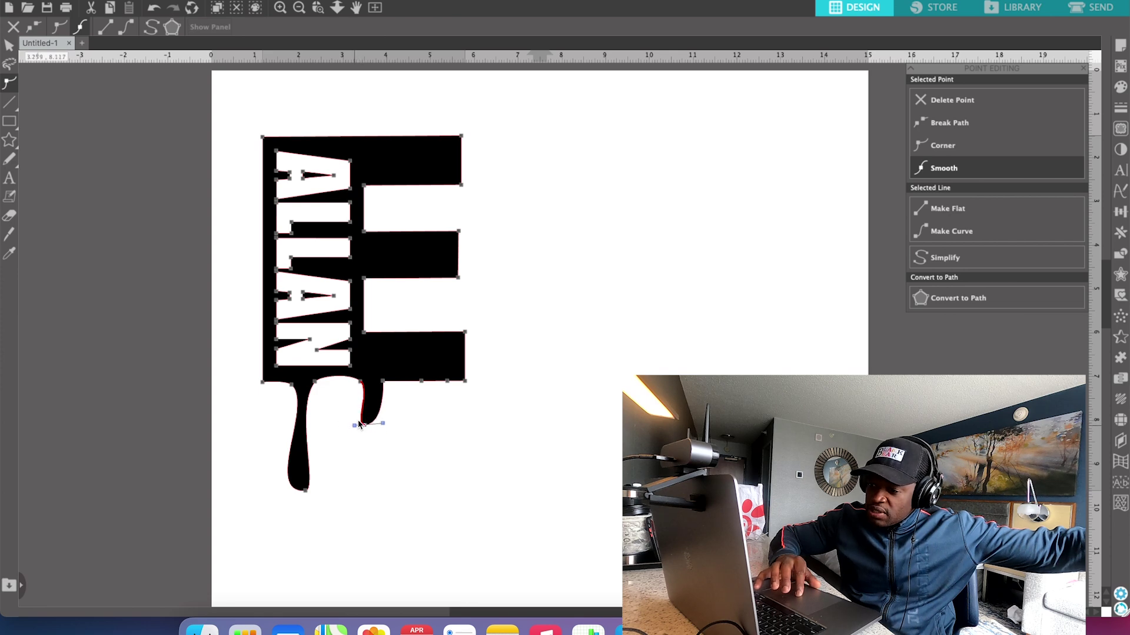
# Widen the second drip's top with a curved segment and smooth the curves at its corners
pyautogui.rightClick(388, 388)
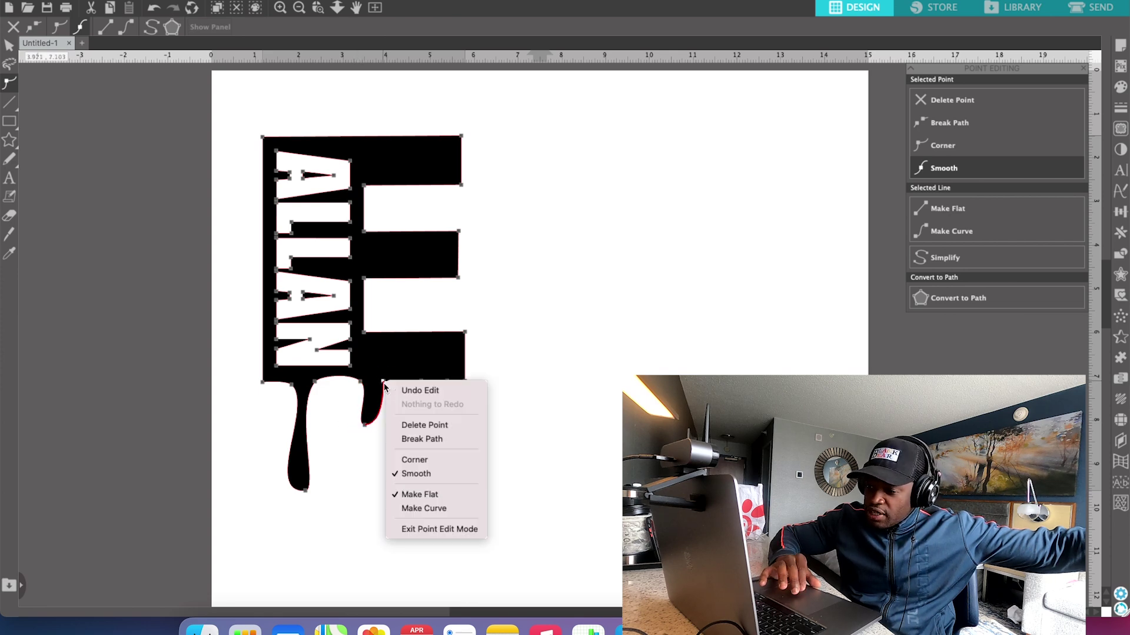
pyautogui.click(424, 509)
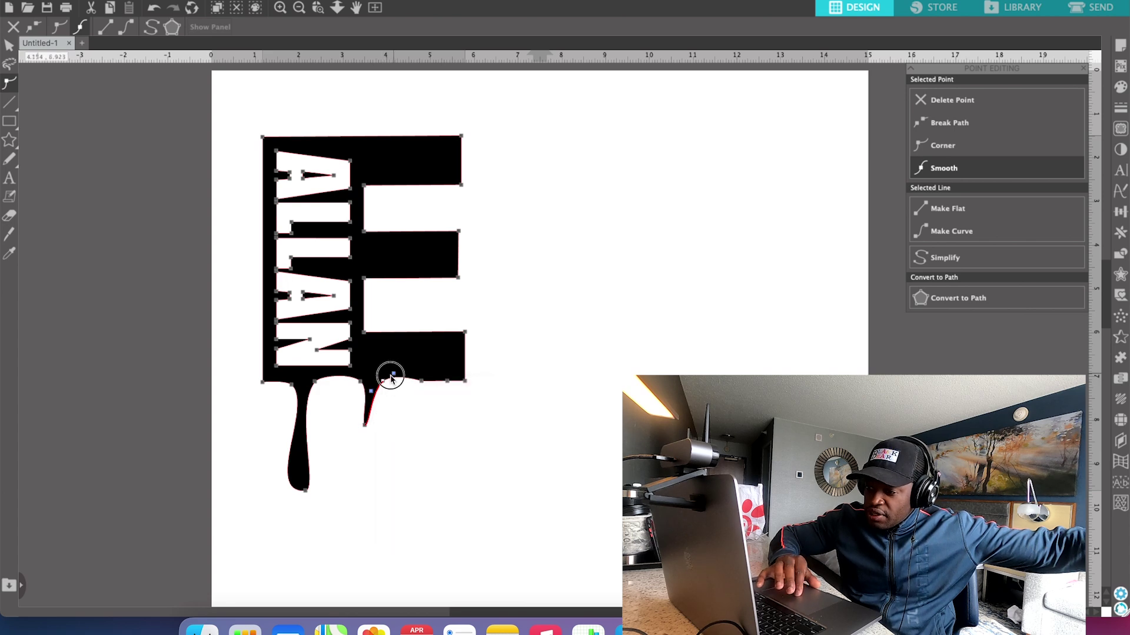
pyautogui.moveTo(384, 378); pyautogui.dragTo(345, 415)
pyautogui.click(371, 424)
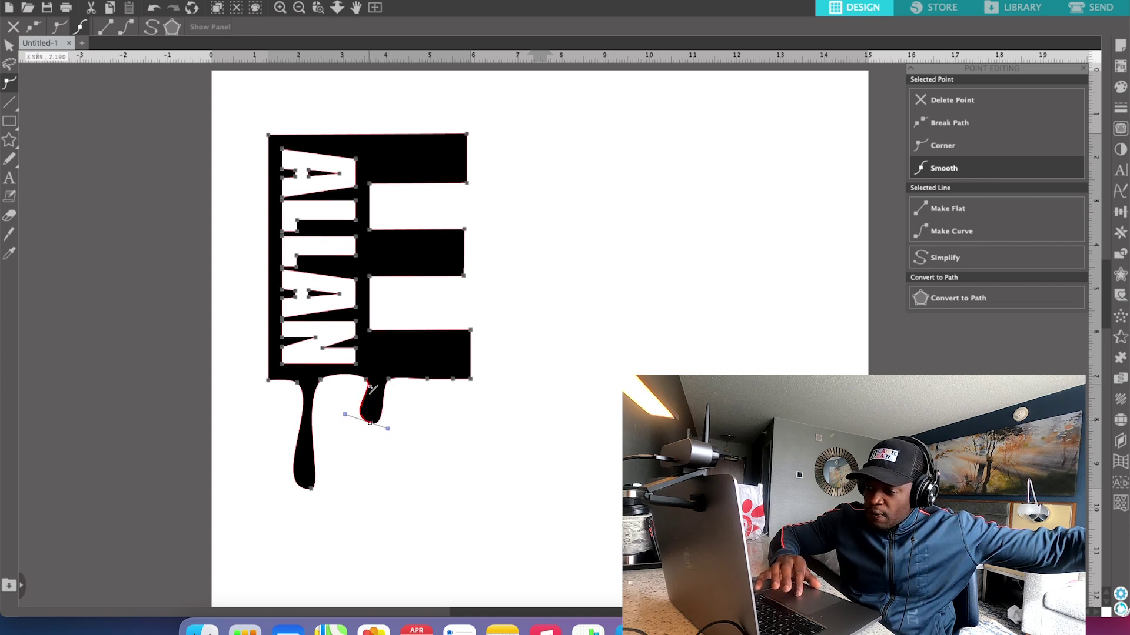
pyautogui.click(388, 380)
pyautogui.moveTo(385, 386); pyautogui.dragTo(383, 393)
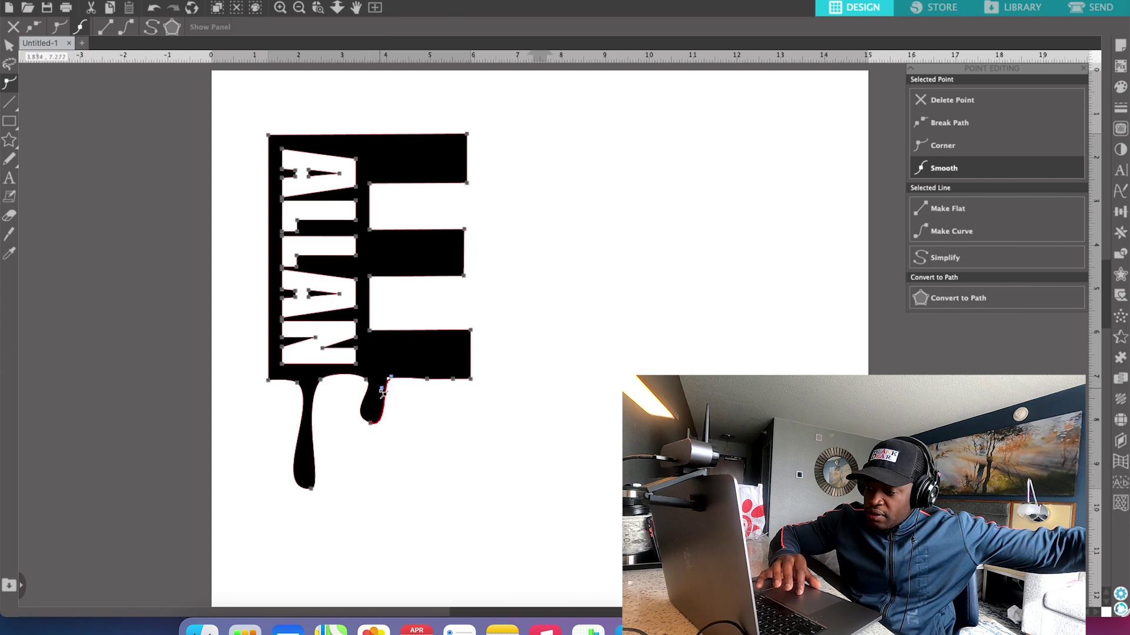
pyautogui.click(372, 386)
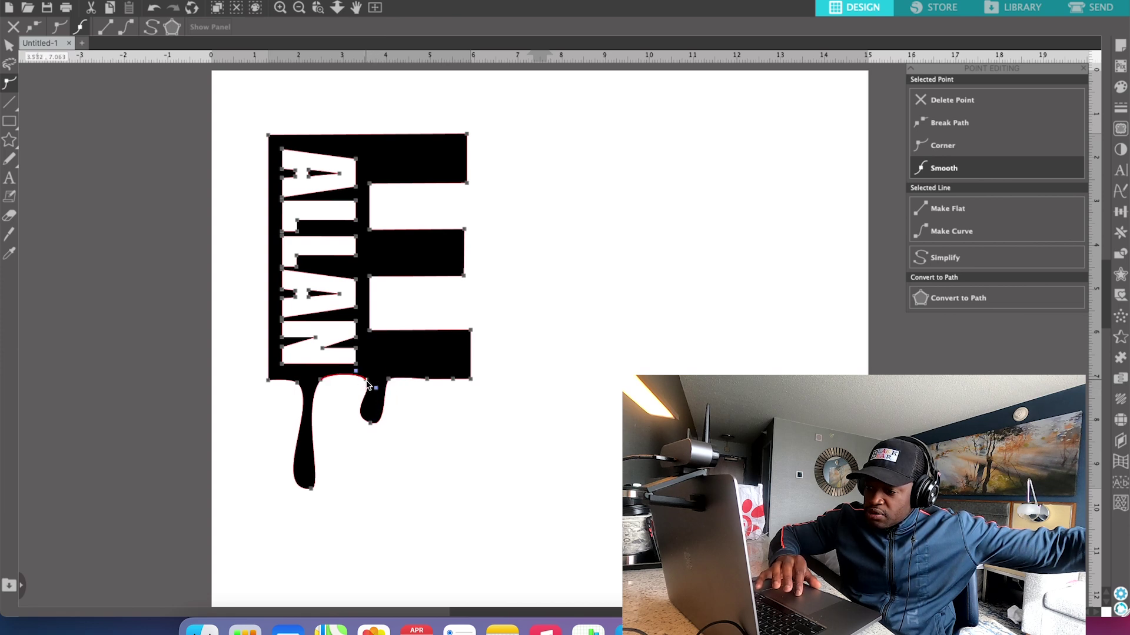
pyautogui.moveTo(370, 385)
pyautogui.mouseDown()
pyautogui.moveTo(386, 379)
pyautogui.moveTo(380, 385)
pyautogui.mouseUp()
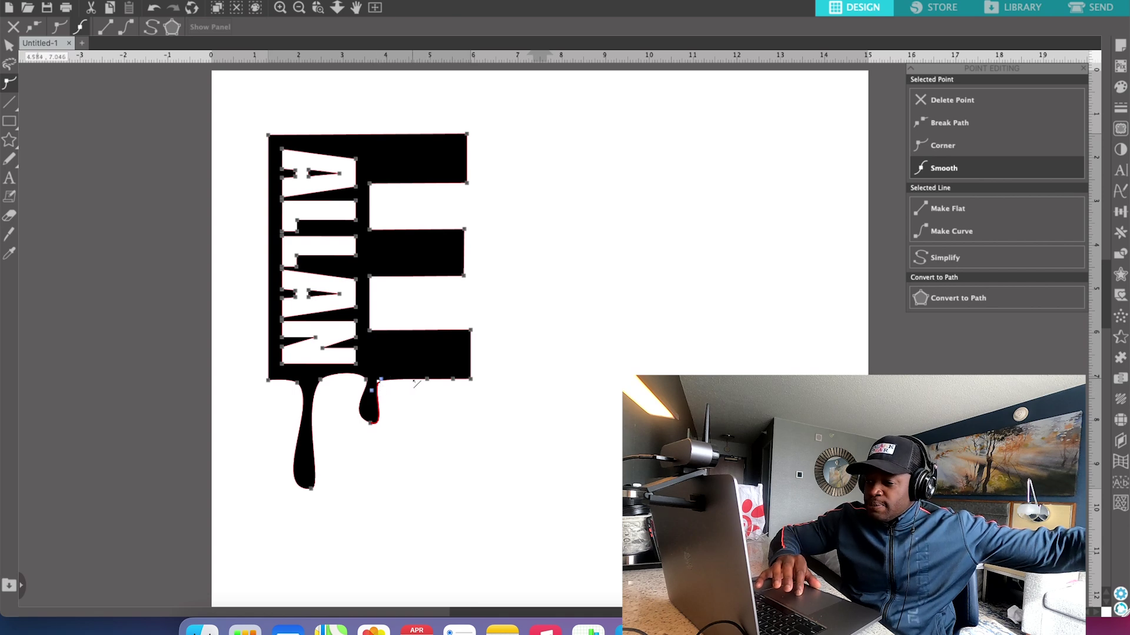
# Pull a third drip and a long thin drip near the right end, curving its edge
pyautogui.click(406, 381)
pyautogui.moveTo(422, 383); pyautogui.dragTo(420, 510)
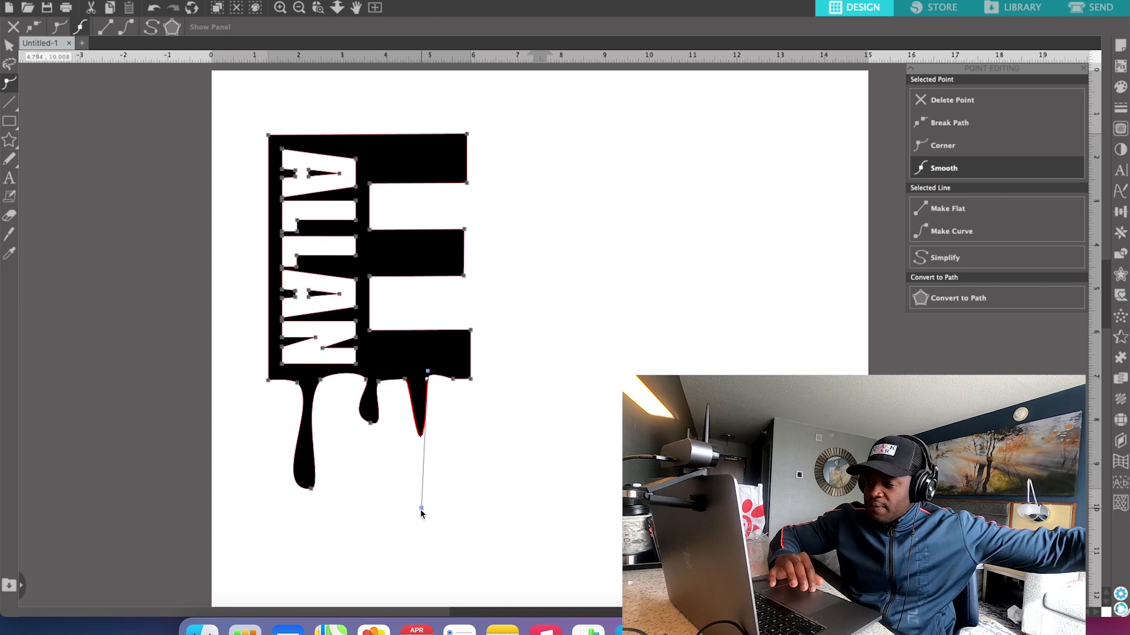
pyautogui.click(470, 381)
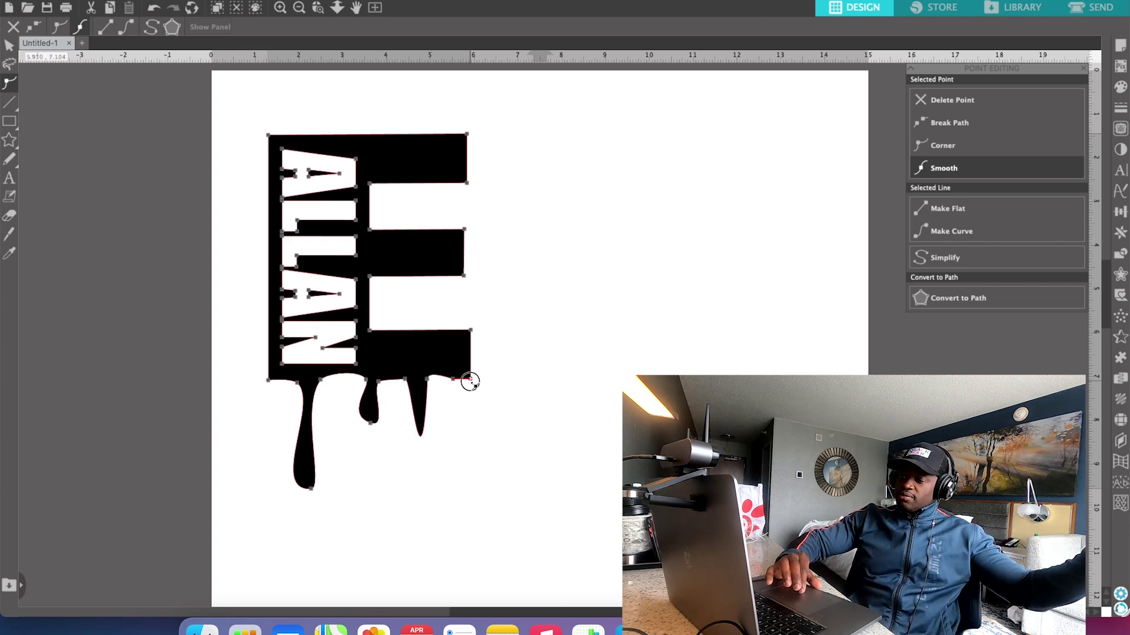
pyautogui.moveTo(461, 379); pyautogui.dragTo(462, 547)
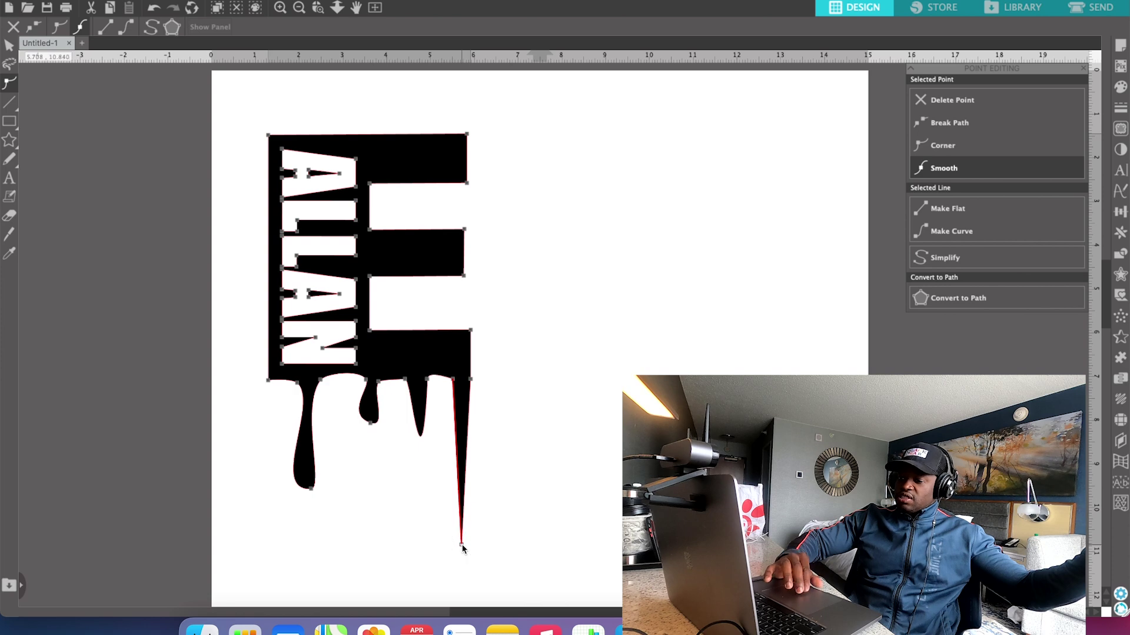
pyautogui.rightClick(461, 547)
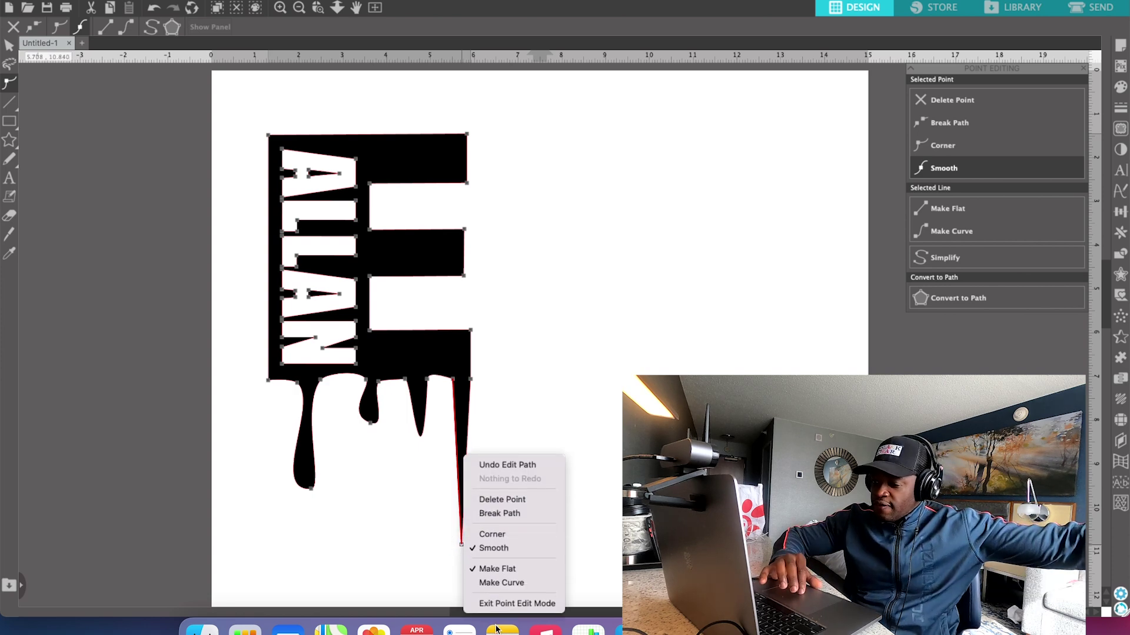
pyautogui.click(501, 583)
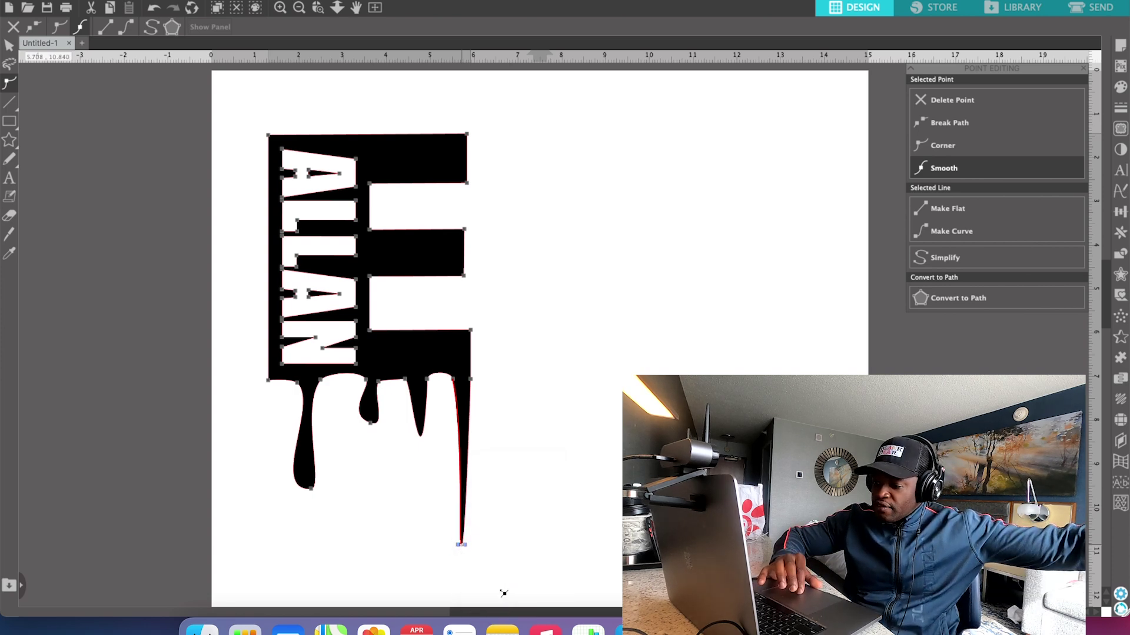
pyautogui.click(471, 539)
# Widen the long right drip's tip into a rounded bulb and fine-tune its width
pyautogui.click(463, 546)
pyautogui.doubleClick(462, 546)
pyautogui.click(463, 544)
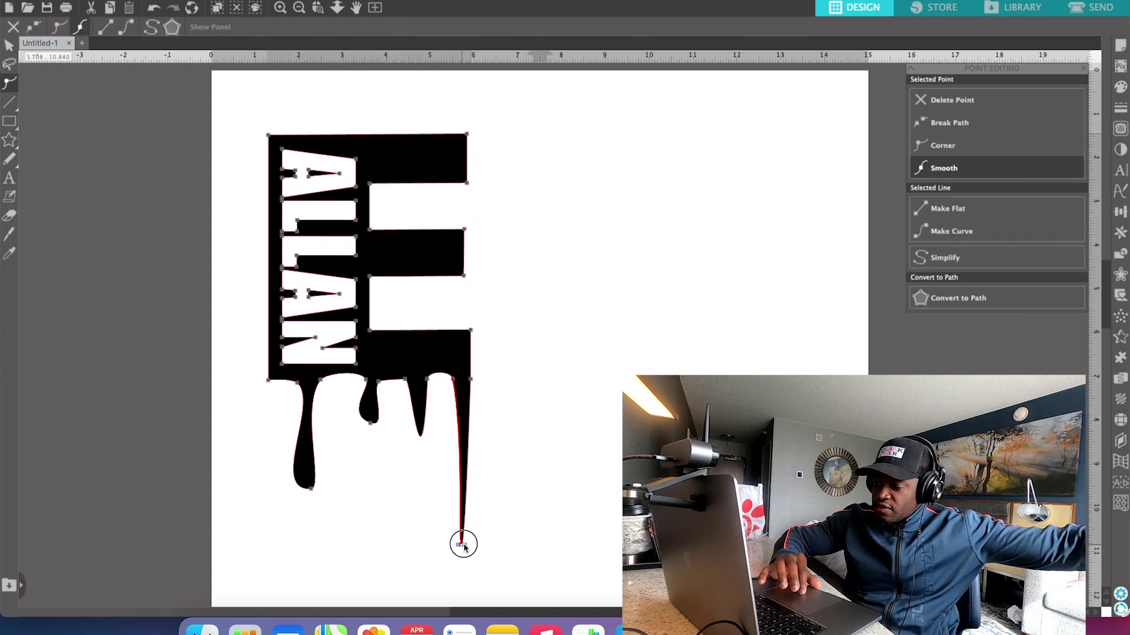
pyautogui.moveTo(464, 543); pyautogui.dragTo(413, 543)
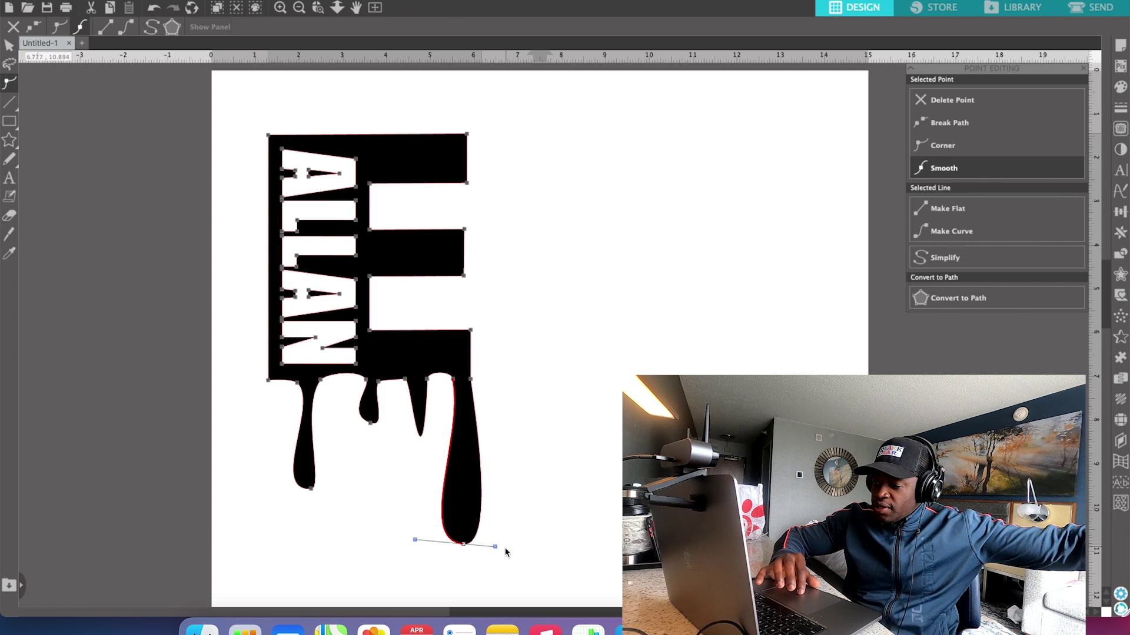
pyautogui.moveTo(496, 548); pyautogui.dragTo(479, 541)
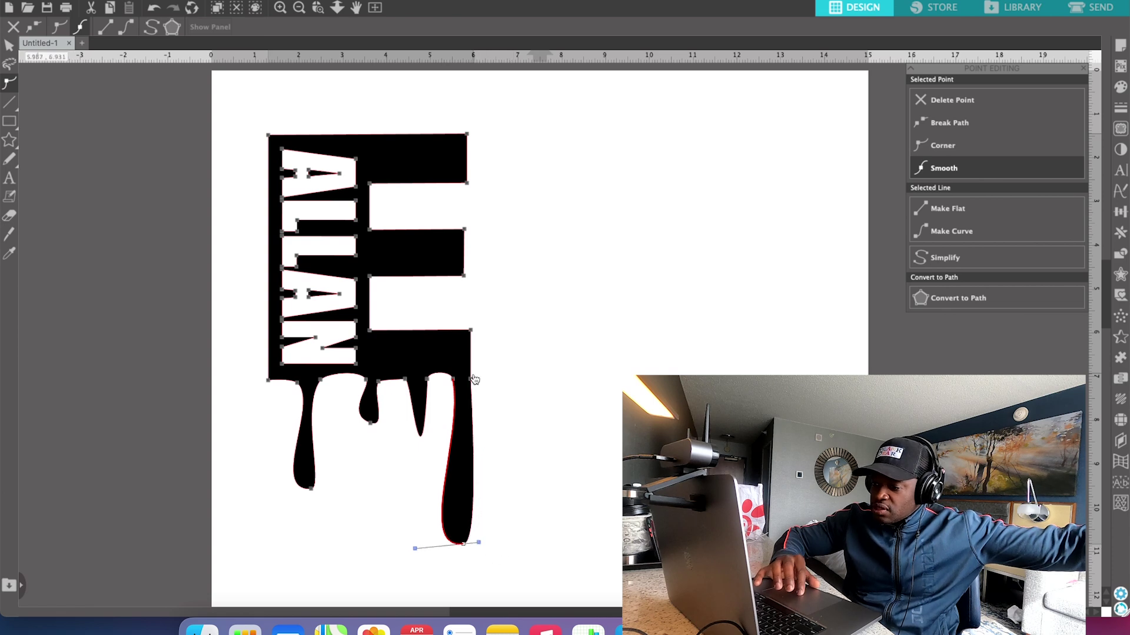
pyautogui.moveTo(482, 545); pyautogui.dragTo(494, 541)
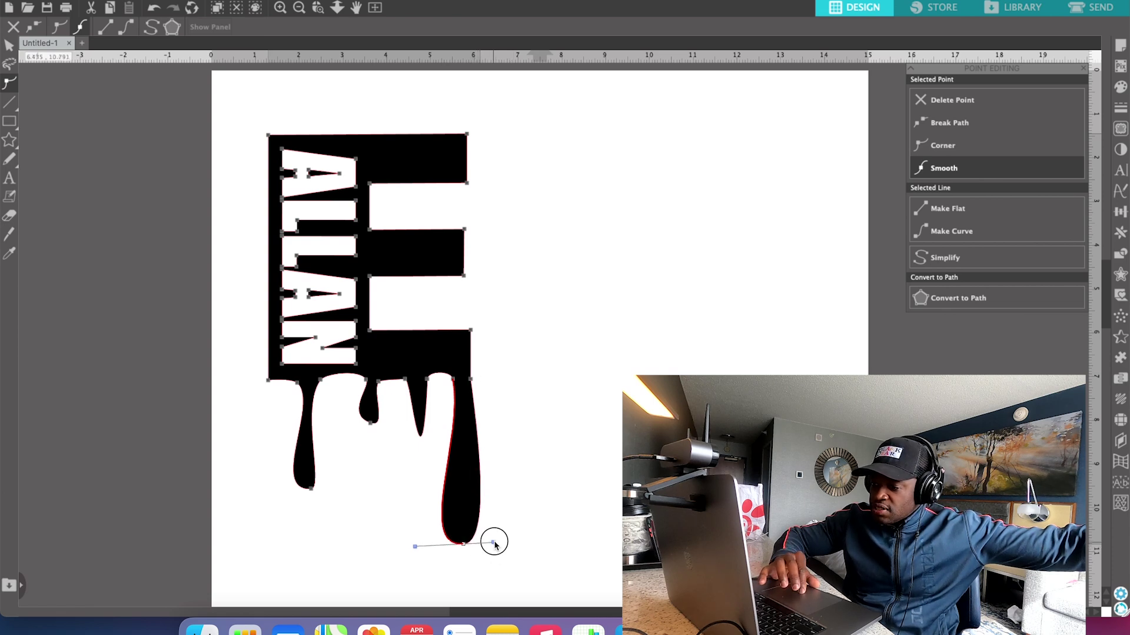
# Straighten the long drip's right edge, bulge its bottom round, and shift its top node left
pyautogui.rightClick(471, 382)
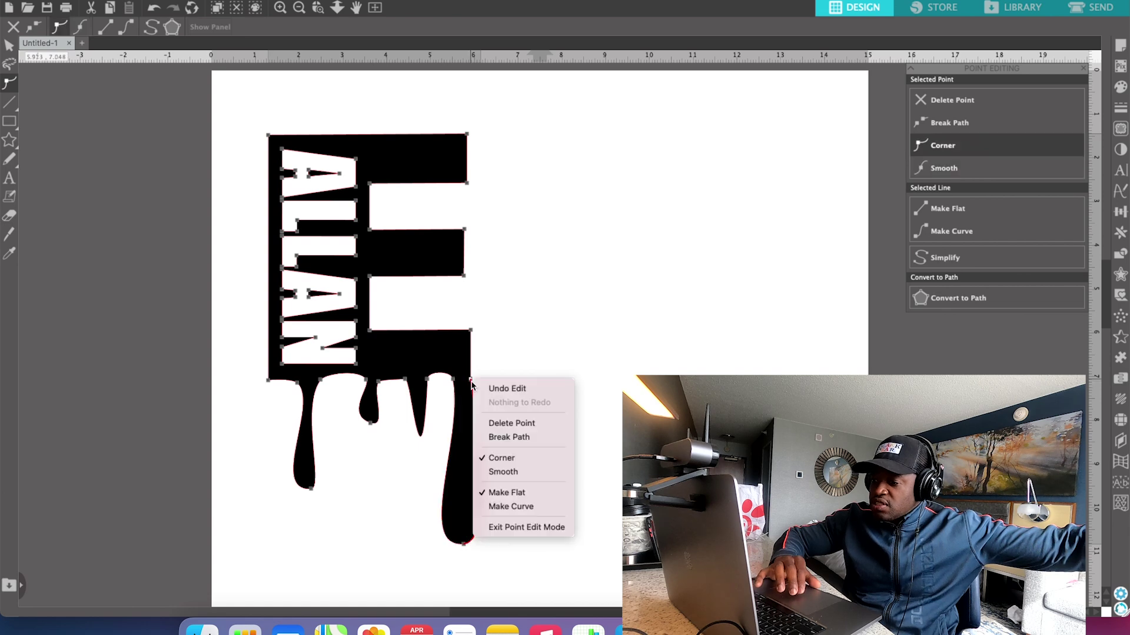
pyautogui.click(503, 506)
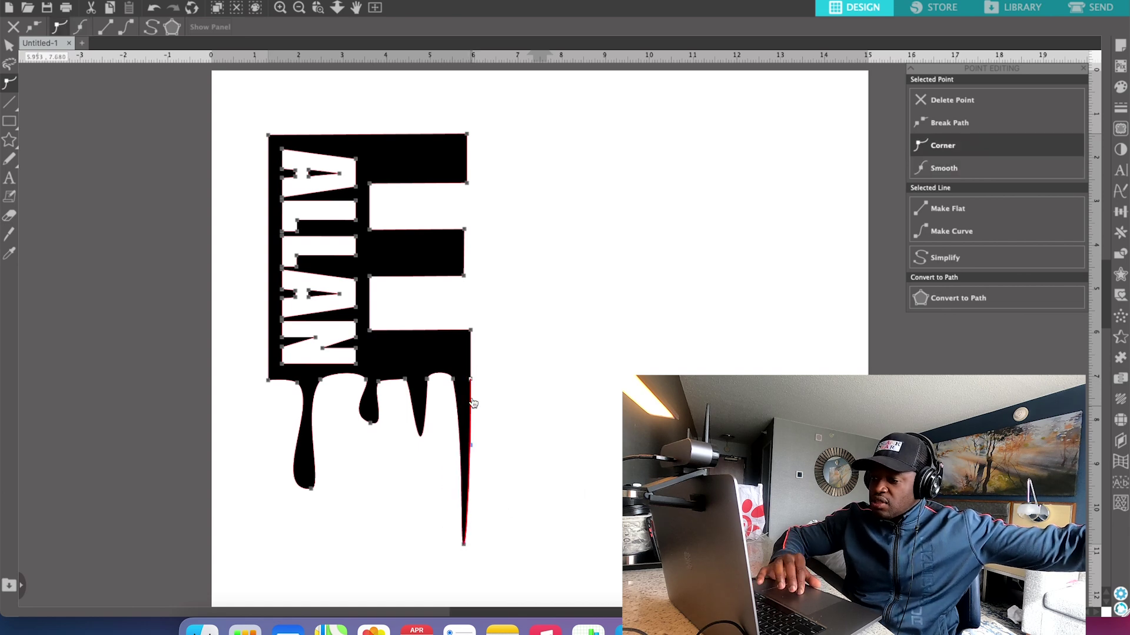
pyautogui.click(464, 546)
pyautogui.moveTo(472, 548); pyautogui.dragTo(419, 536)
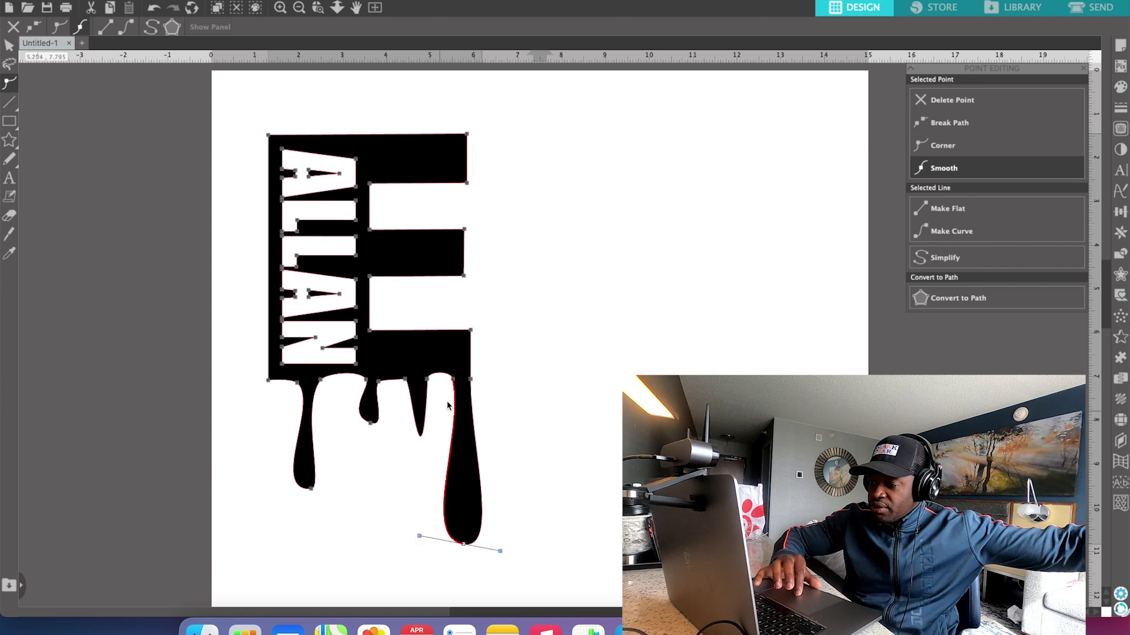
pyautogui.moveTo(473, 381); pyautogui.dragTo(464, 381)
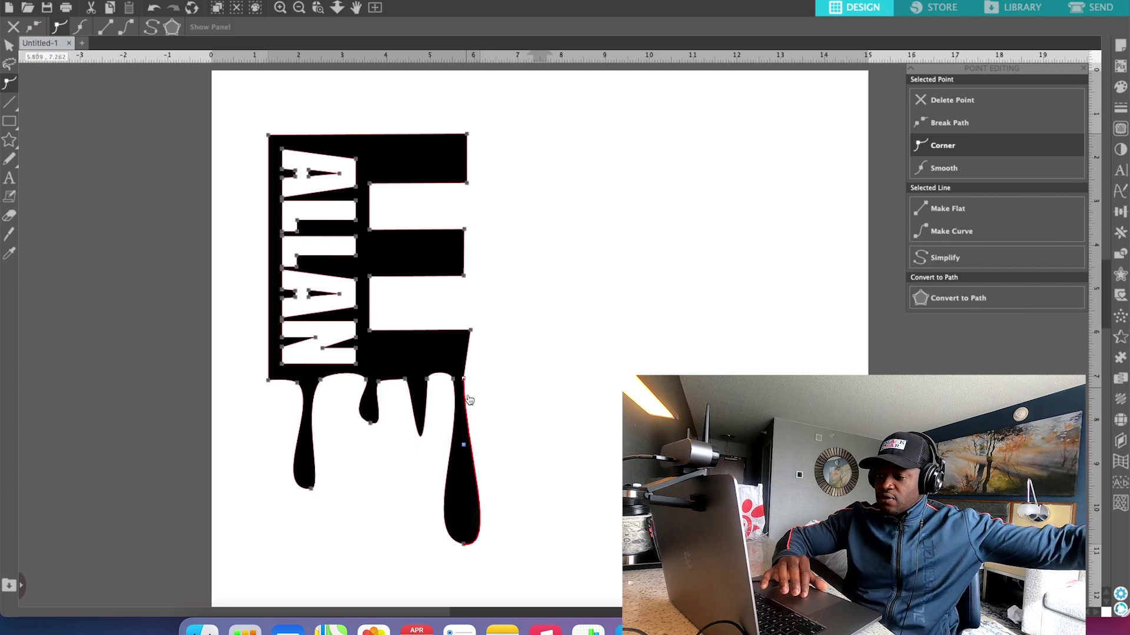
# Round out the pointed middle drip's tip in point editing
pyautogui.click(419, 434)
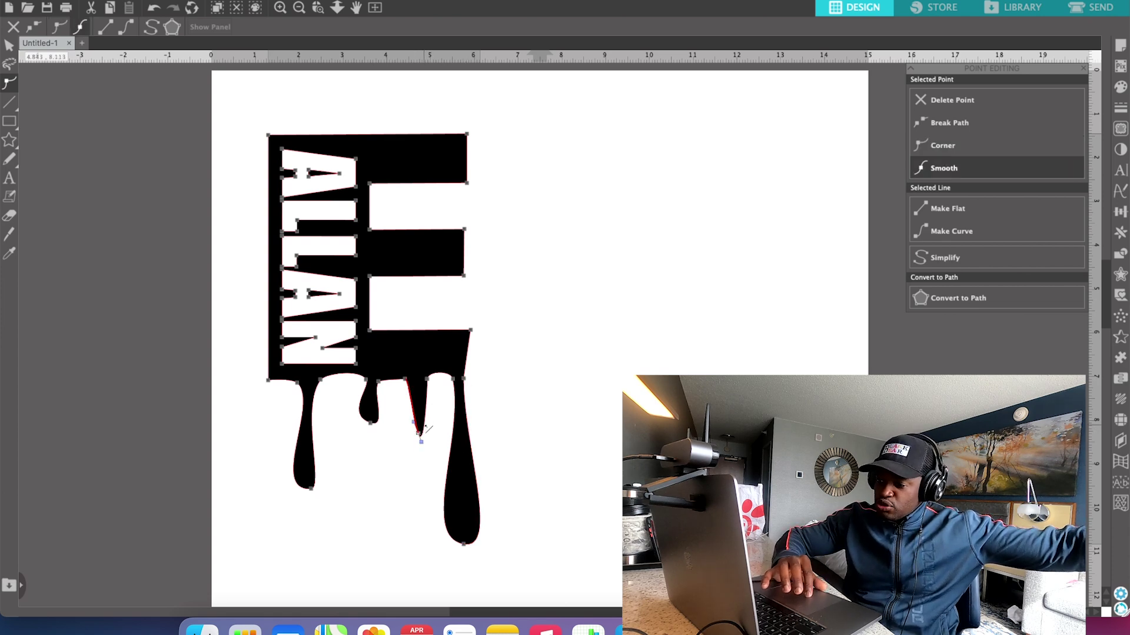
pyautogui.click(423, 436)
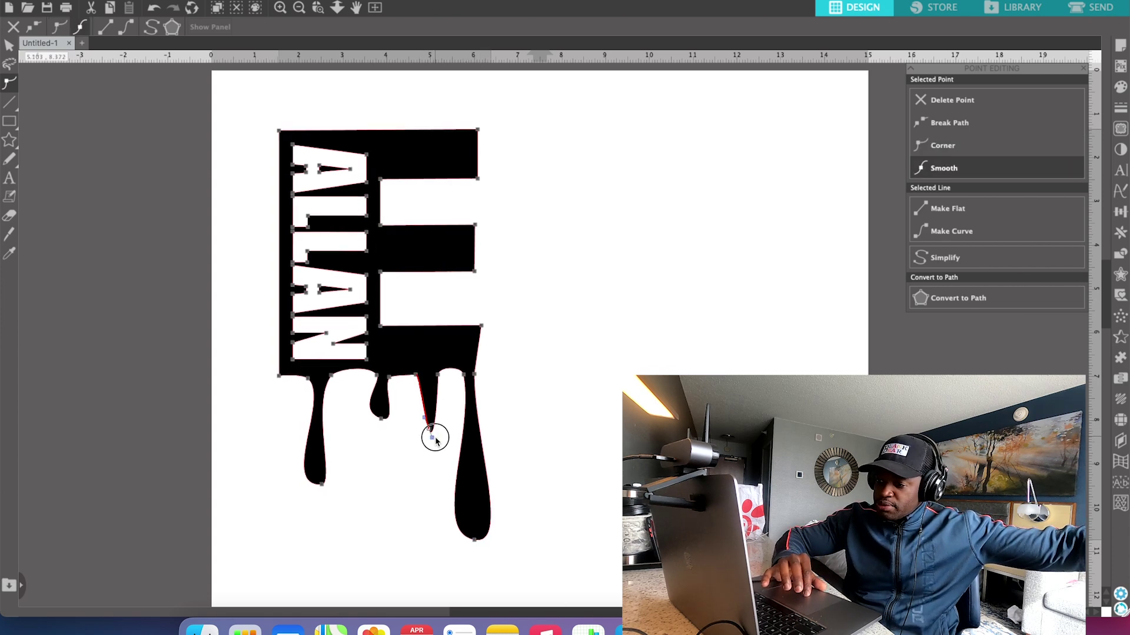
pyautogui.click(442, 434)
pyautogui.doubleClick(433, 435)
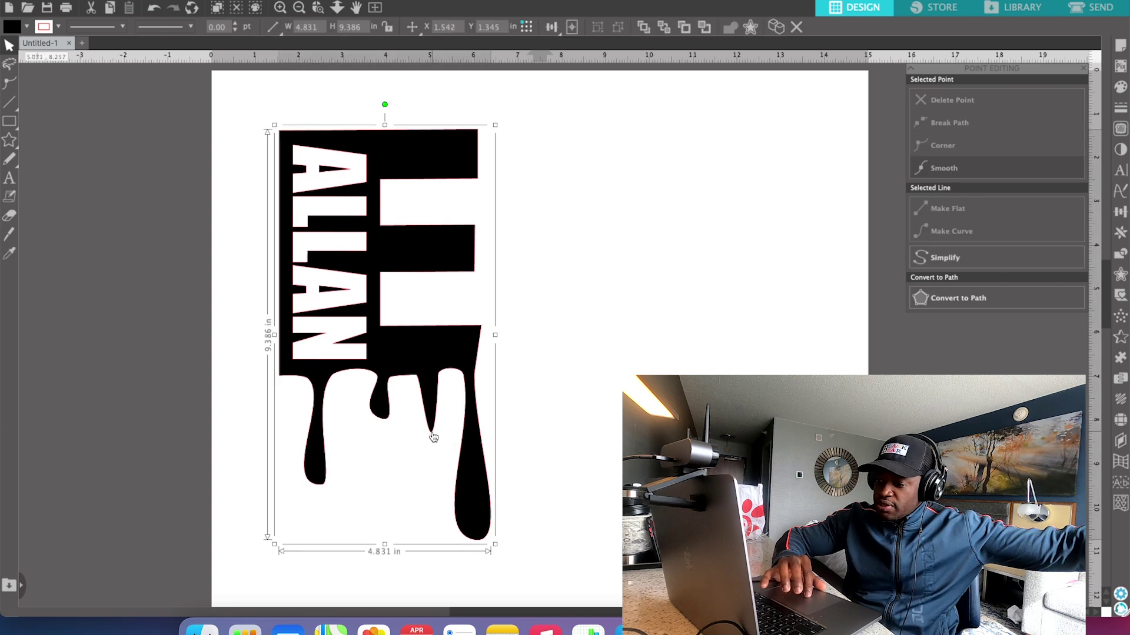
pyautogui.click(430, 431)
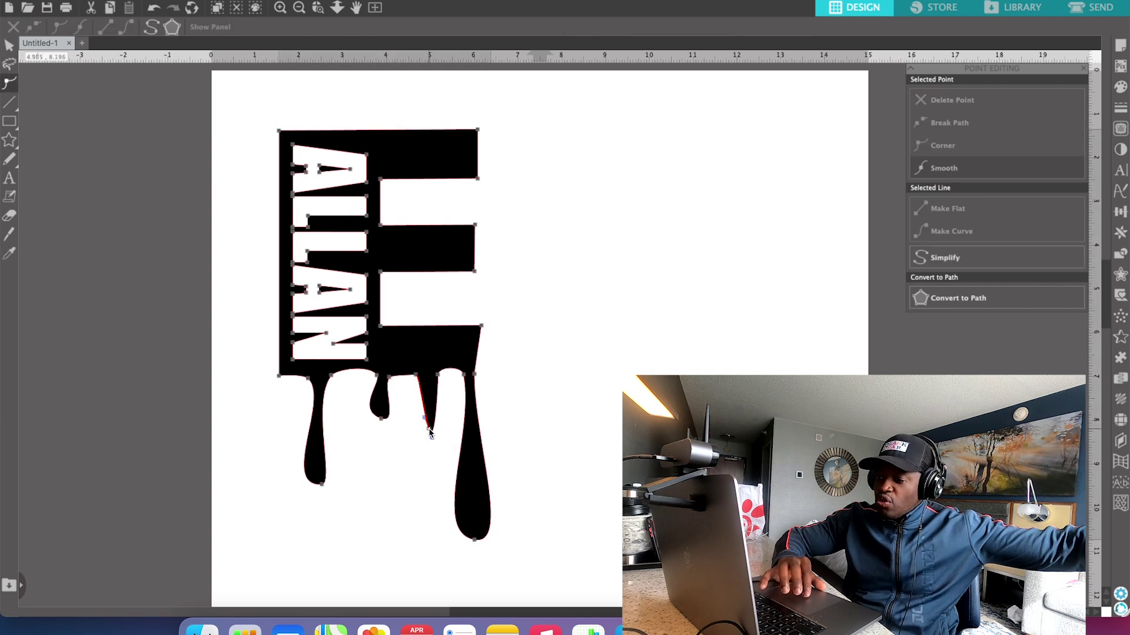
pyautogui.moveTo(431, 434); pyautogui.dragTo(444, 430)
# Curve the middle drip's top into a smooth shoulder and lengthen it downward
pyautogui.click(439, 376)
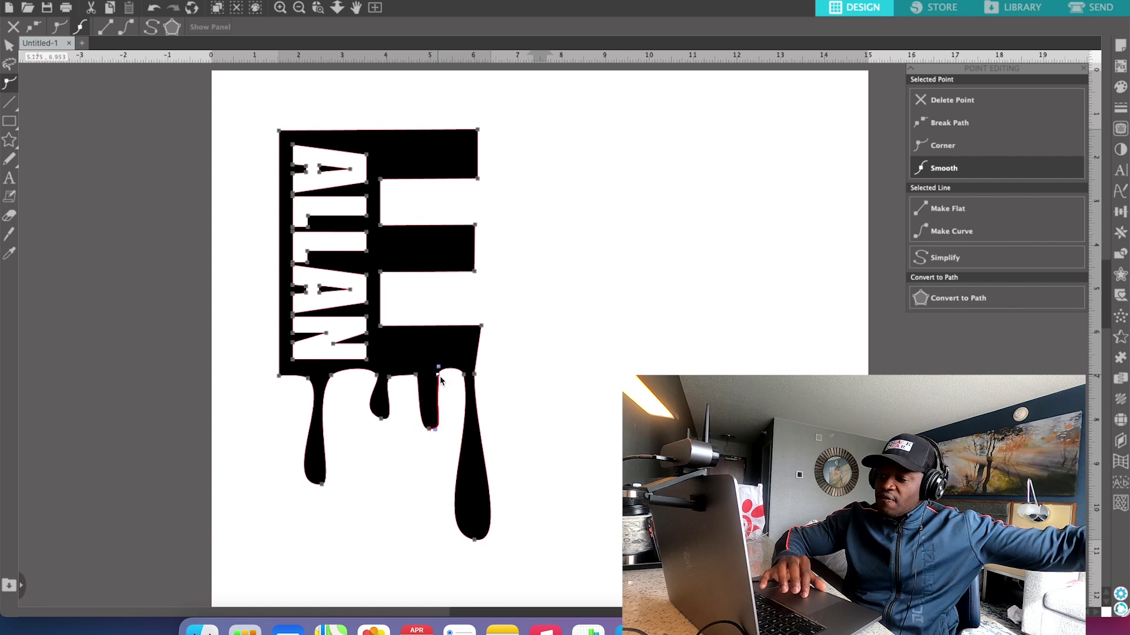
pyautogui.moveTo(438, 370)
pyautogui.mouseDown()
pyautogui.moveTo(416, 378)
pyautogui.moveTo(428, 374)
pyautogui.moveTo(431, 390)
pyautogui.mouseUp()
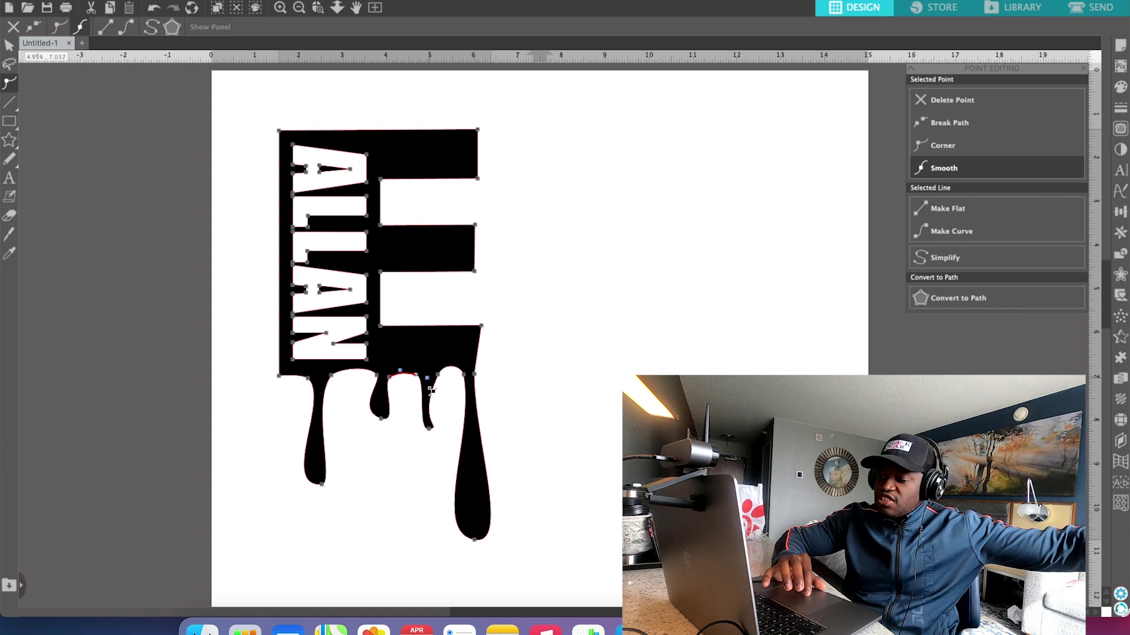
pyautogui.moveTo(430, 429); pyautogui.dragTo(446, 453)
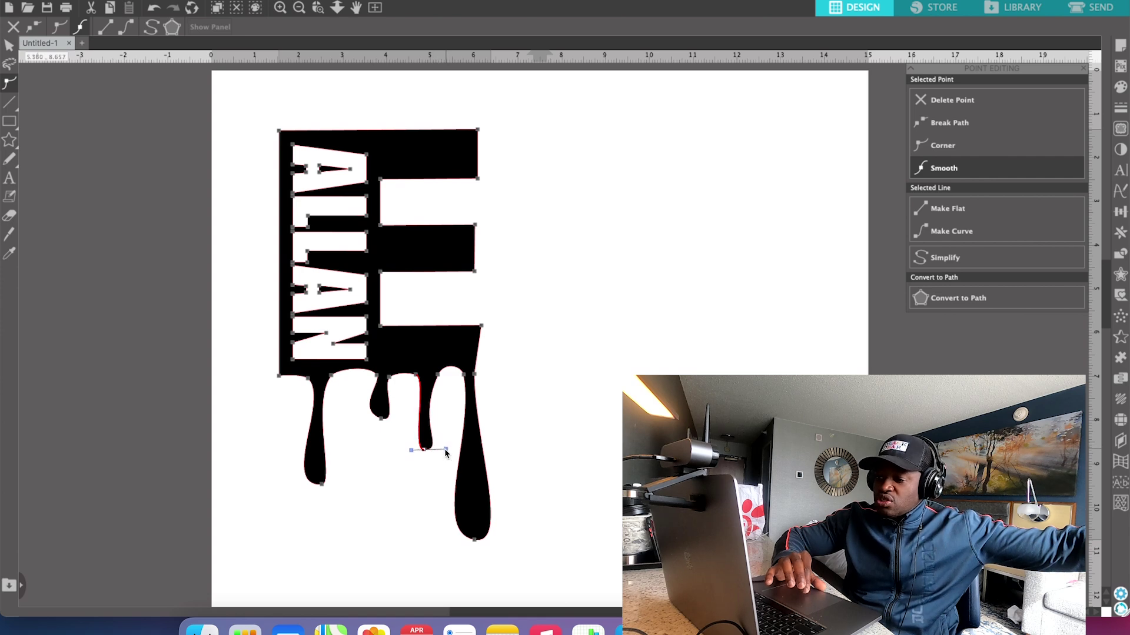
pyautogui.click(414, 453)
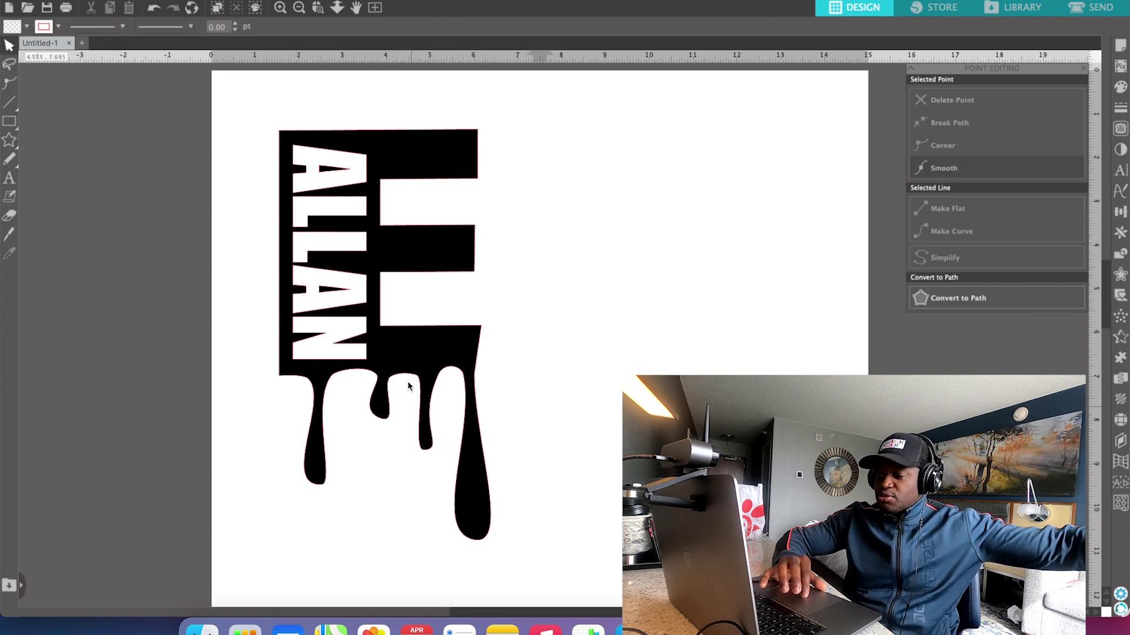
# Move the design, try Flip Horizontally, then undo back to the unmirrored orientation
pyautogui.moveTo(449, 336); pyautogui.dragTo(542, 371)
pyautogui.press('Escape')
pyautogui.press('Escape')
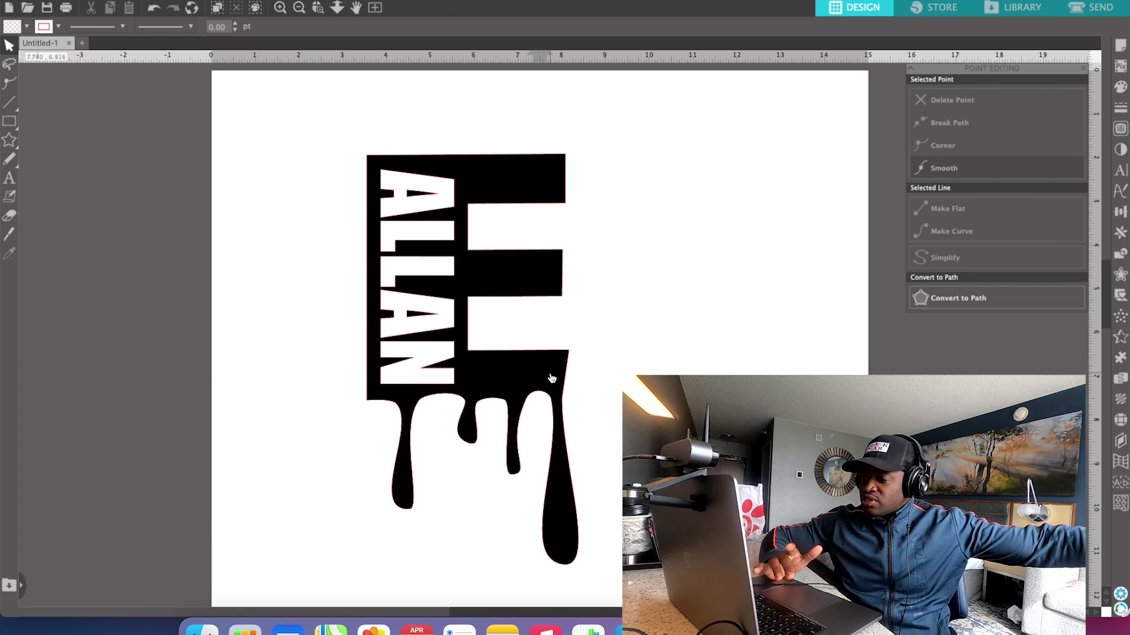
pyautogui.click(550, 378)
pyautogui.rightClick(552, 377)
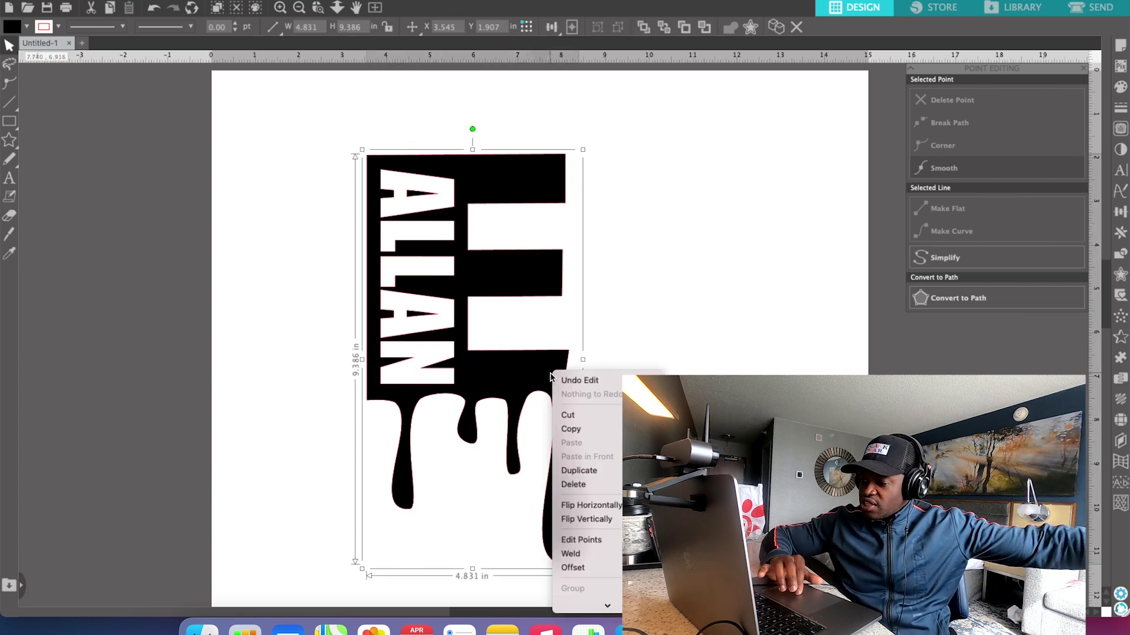
pyautogui.click(574, 505)
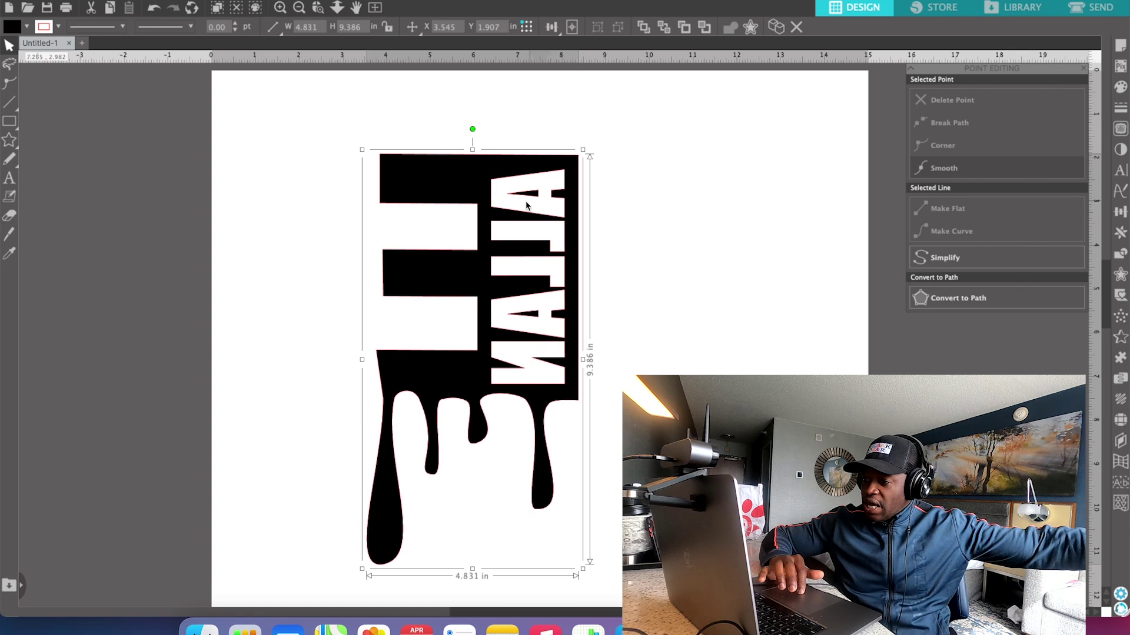
pyautogui.moveTo(487, 196); pyautogui.dragTo(507, 181)
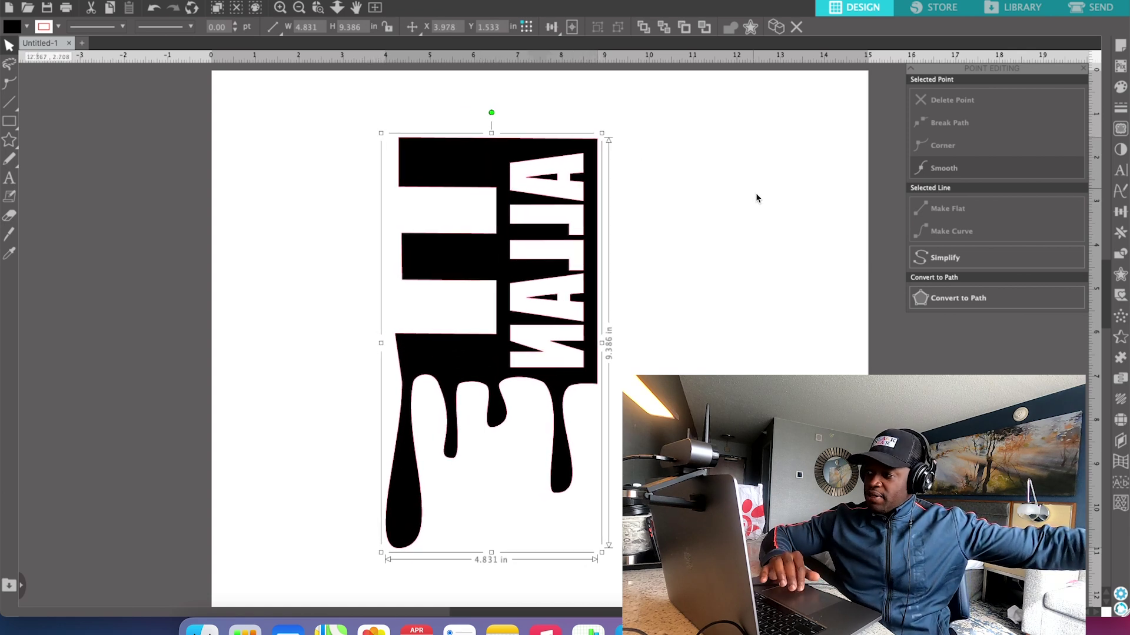
pyautogui.rightClick(569, 168)
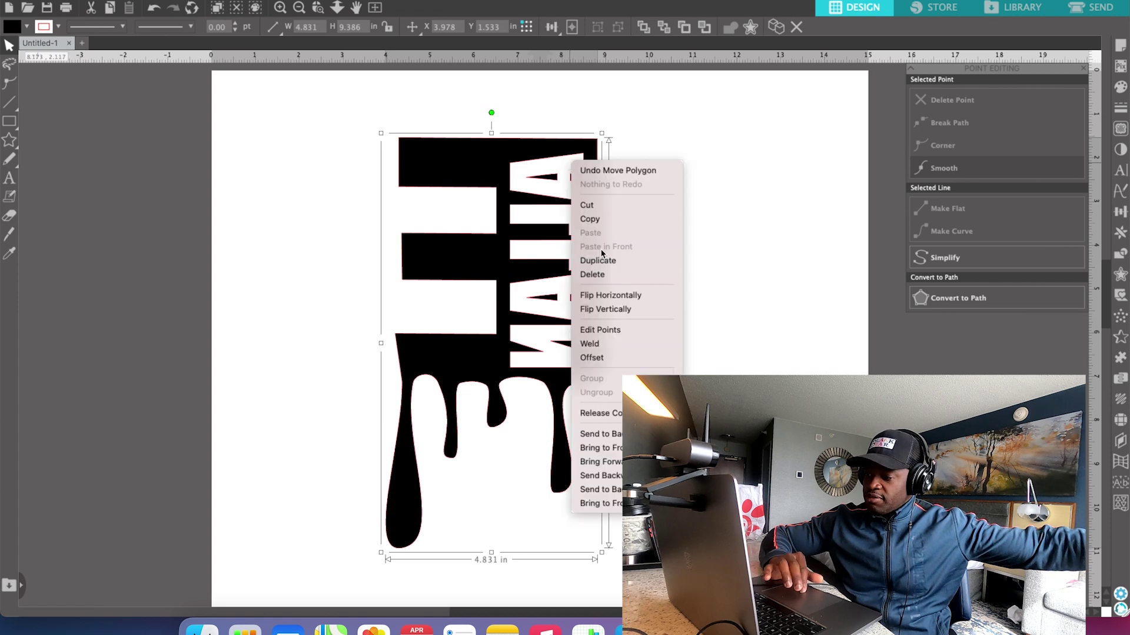
pyautogui.click(627, 295)
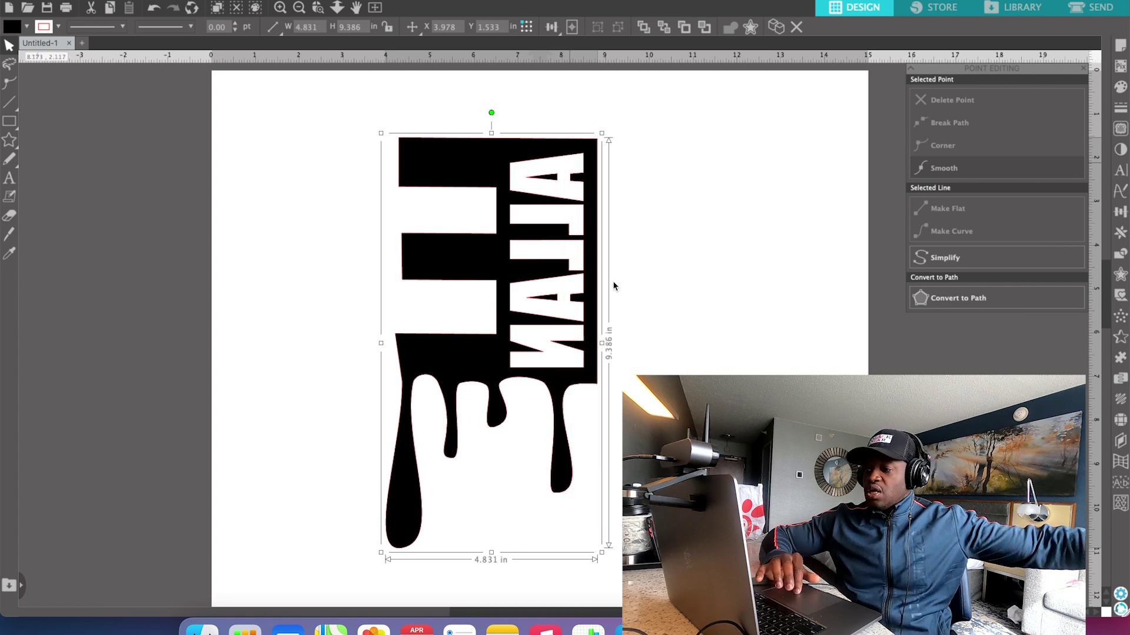
pyautogui.press('super+z')
# Reposition the ALLAN drip E further right on the page
pyautogui.moveTo(537, 173); pyautogui.dragTo(464, 170)
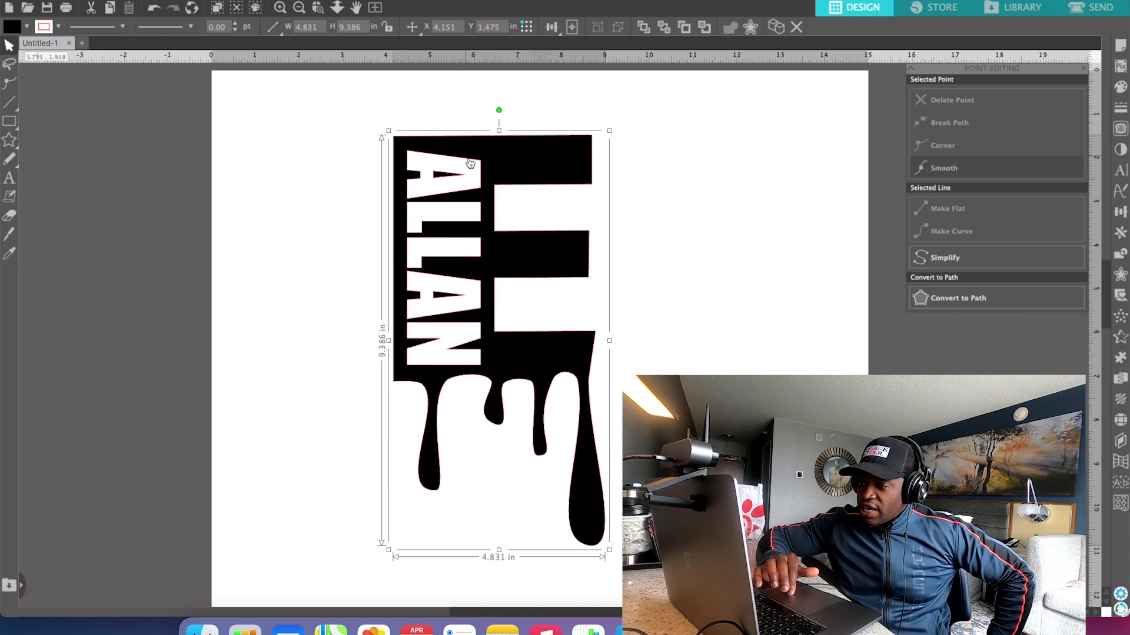
pyautogui.moveTo(540, 177); pyautogui.dragTo(500, 169)
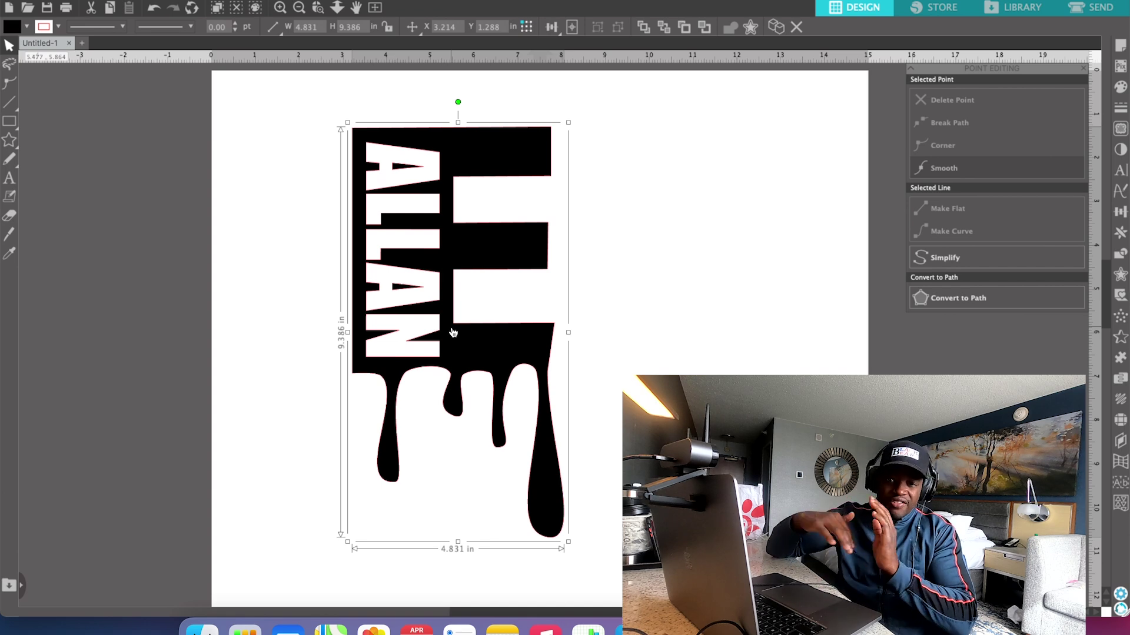
pyautogui.moveTo(492, 169); pyautogui.dragTo(561, 187)
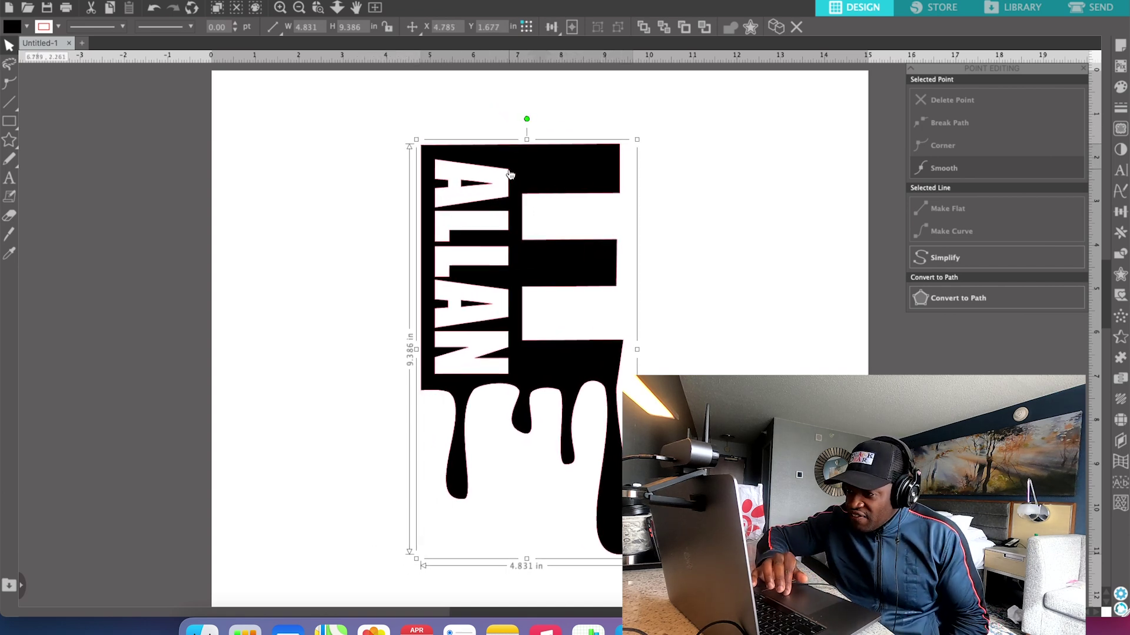